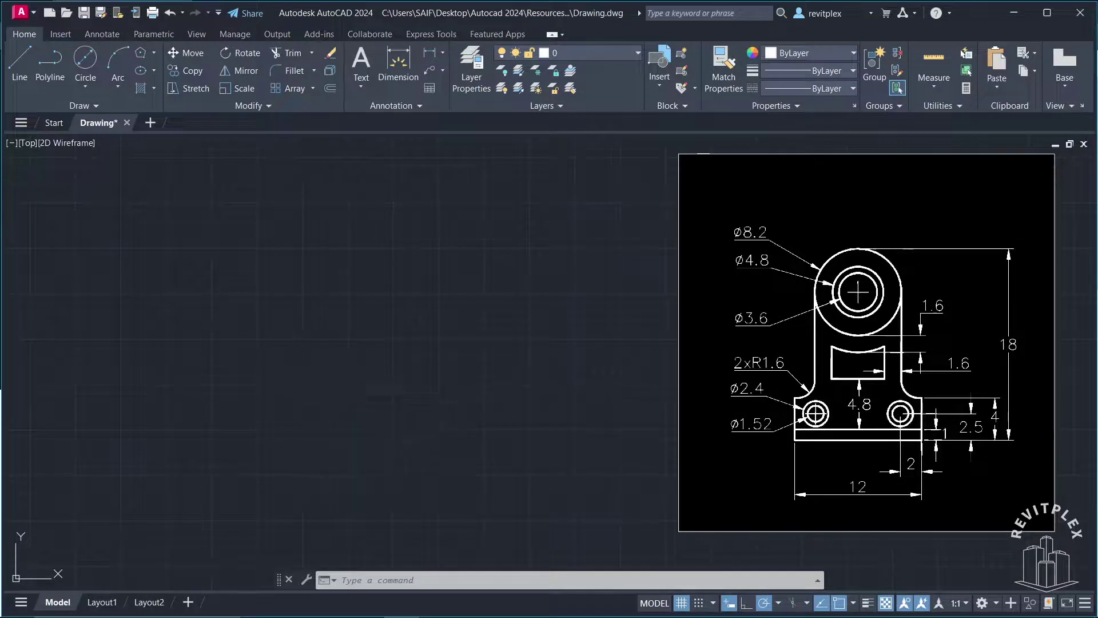
# Step: Draw a 12 by 4 rectangle as the base of the bracket
pyautogui.click(206, 472)
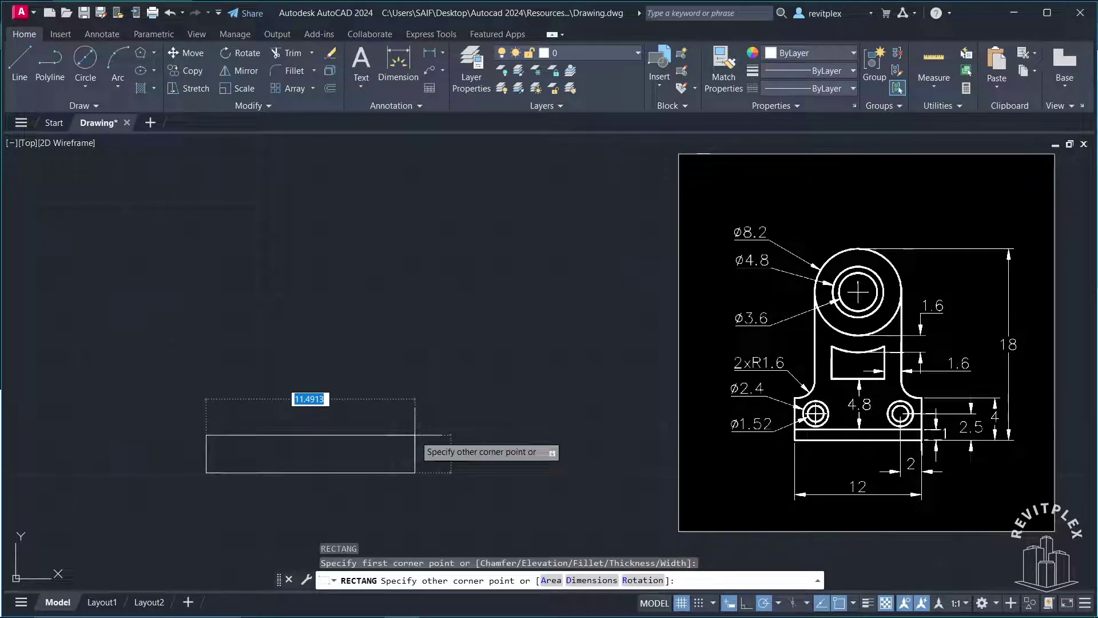
pyautogui.write('12')
pyautogui.press('Tab')
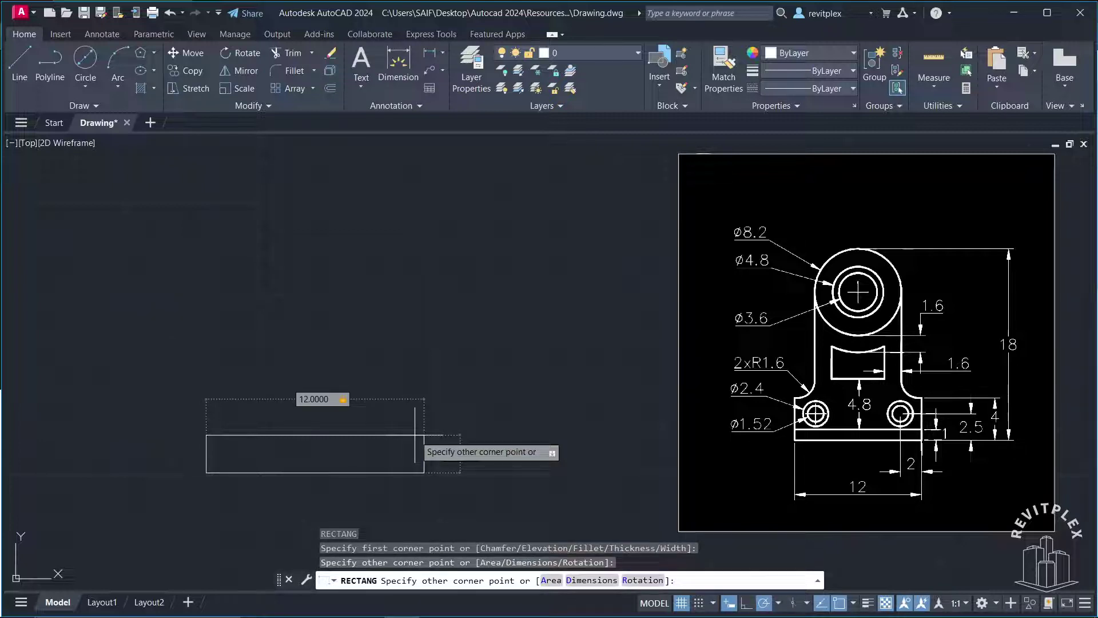
pyautogui.write('4')
pyautogui.press('Return')
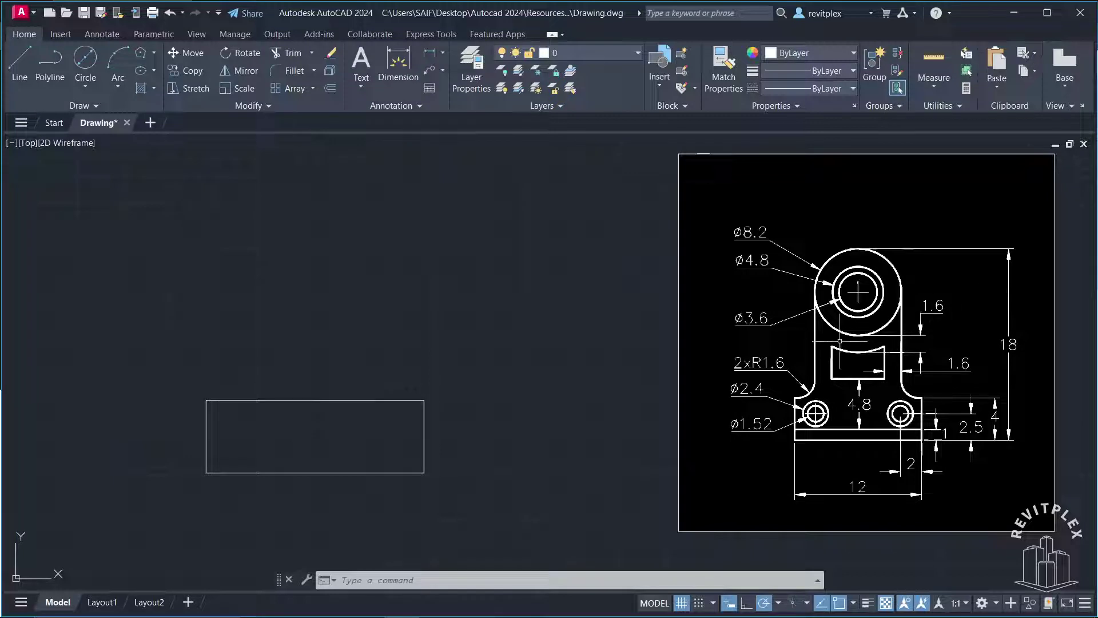
# Step: Calculate 18-4-4.1 with the CAL command to find the upright's height
pyautogui.write('CAL')
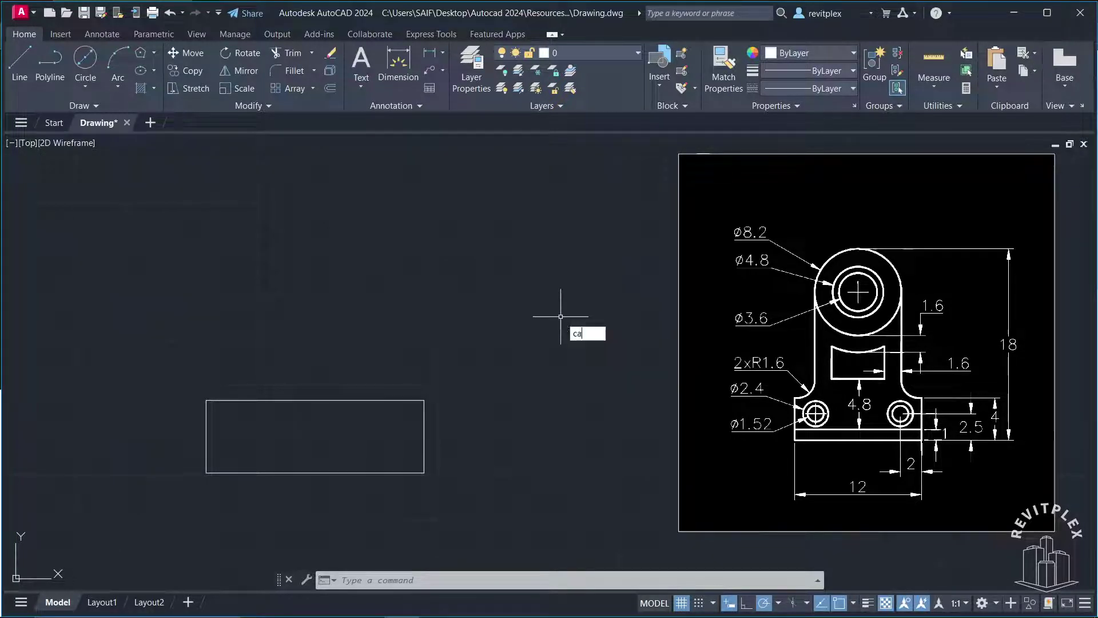
pyautogui.press('Return')
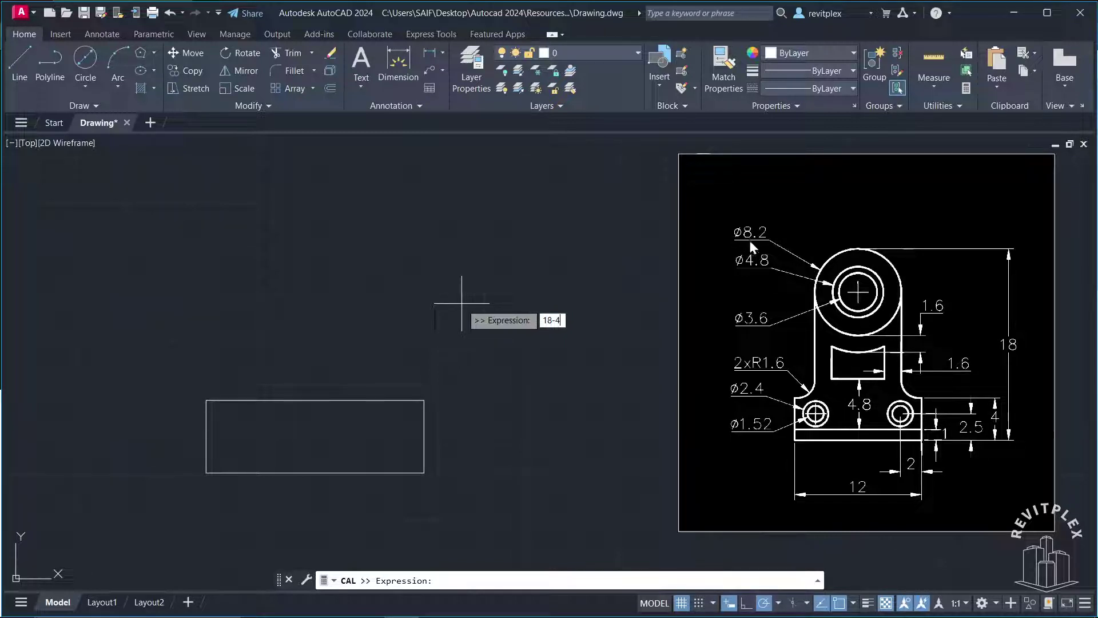
pyautogui.write('-4.1')
pyautogui.press('Return')
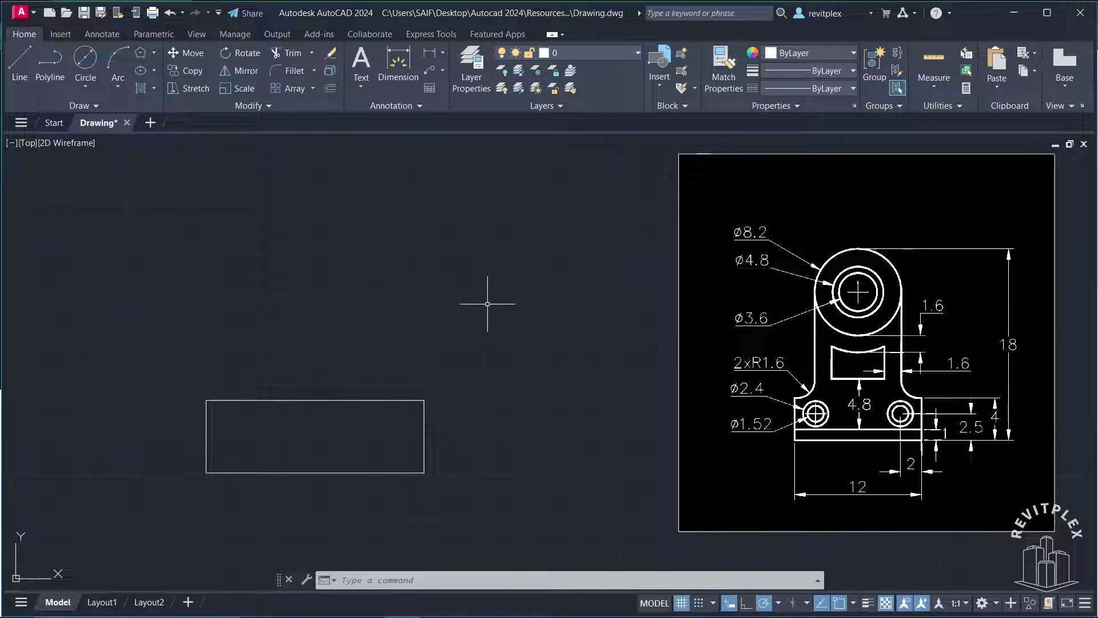
# Step: Draw an 8 by 9.9 rectangle in the empty space beside the base for the upright
pyautogui.write('RE')
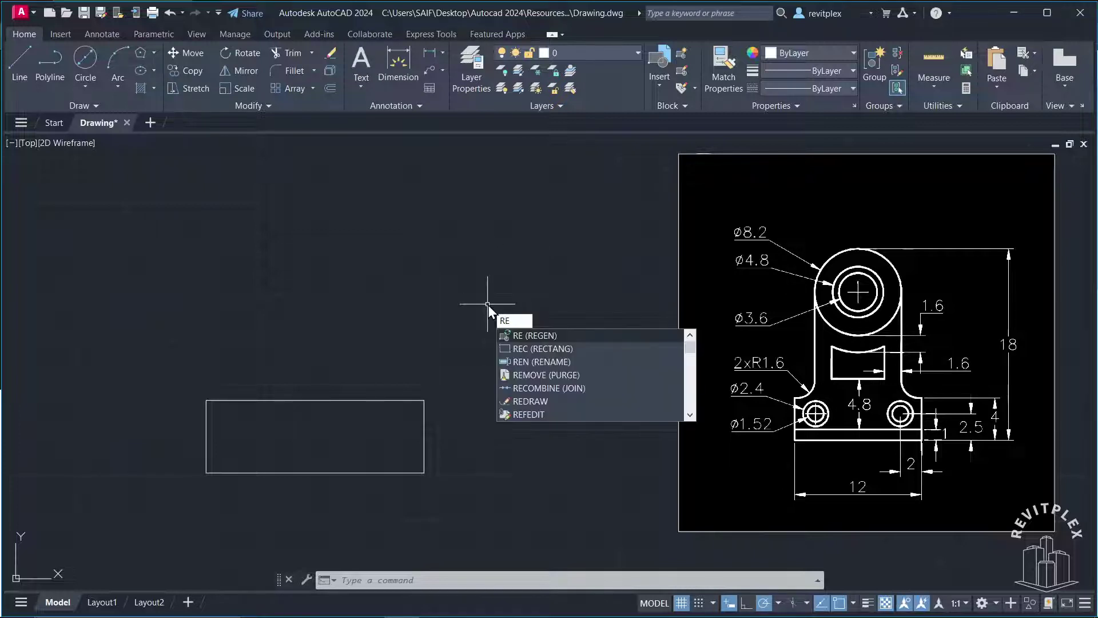
pyautogui.write('C')
pyautogui.press('Return')
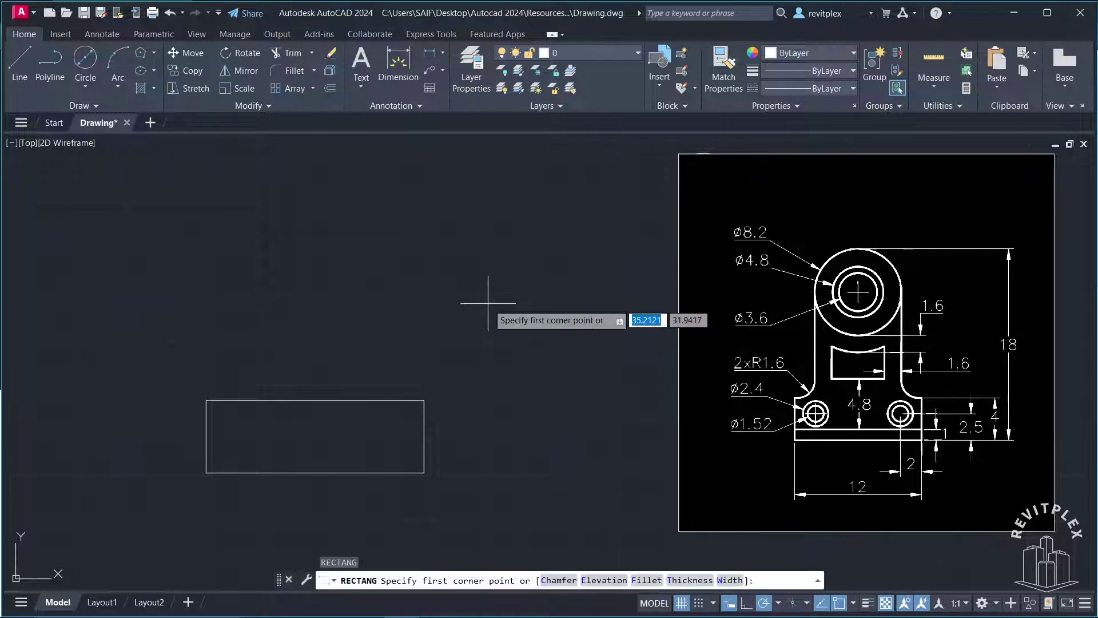
pyautogui.click(496, 371)
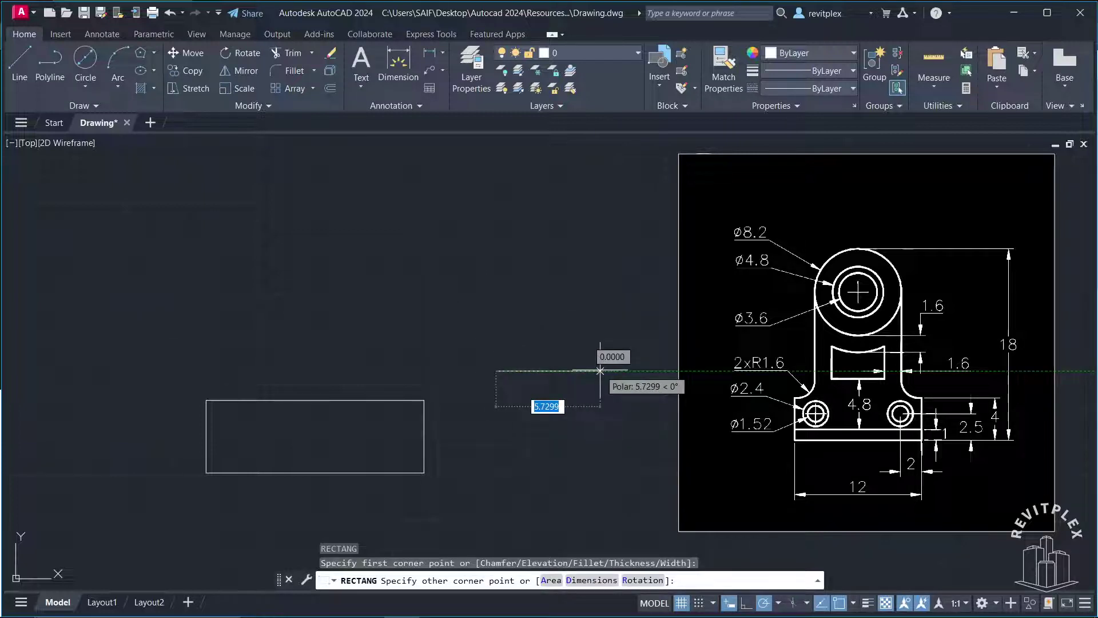
pyautogui.write('8')
pyautogui.press('Tab')
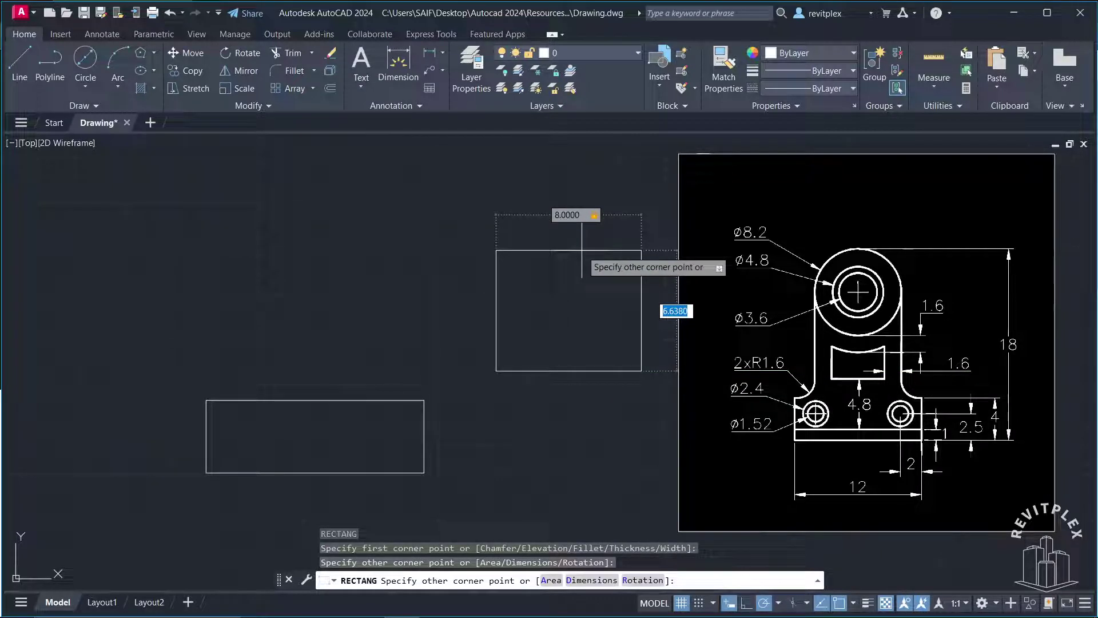
pyautogui.write('9.9')
pyautogui.press('Return')
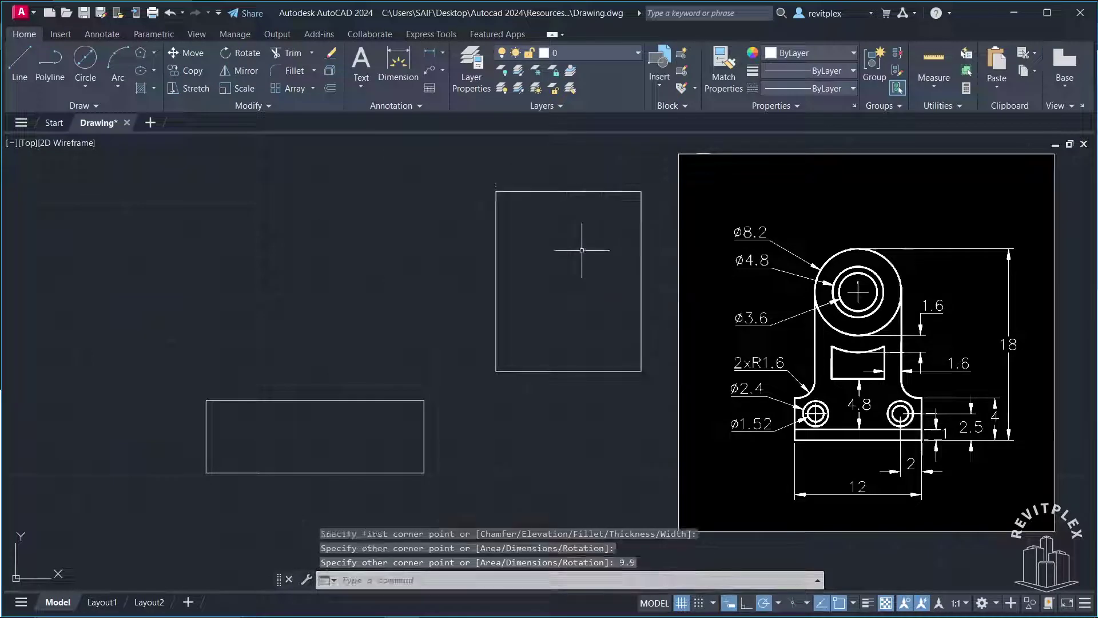
# Step: Move the 8 by 9.9 rectangle from its lower edge's midpoint onto the midpoint of the base's upper edge
pyautogui.click(562, 367)
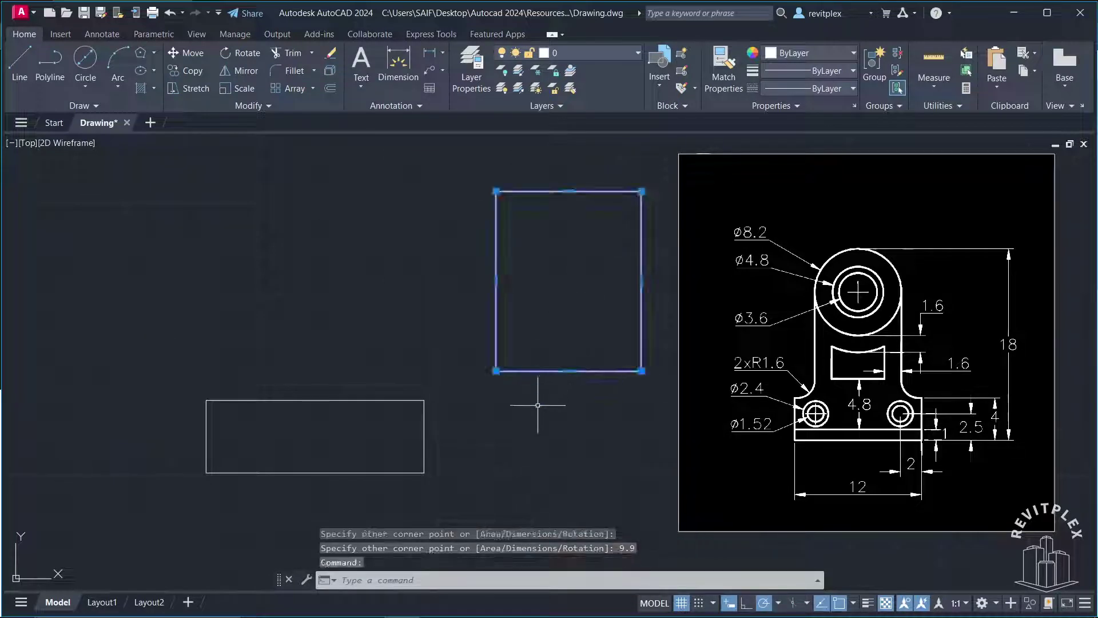
pyautogui.write('M')
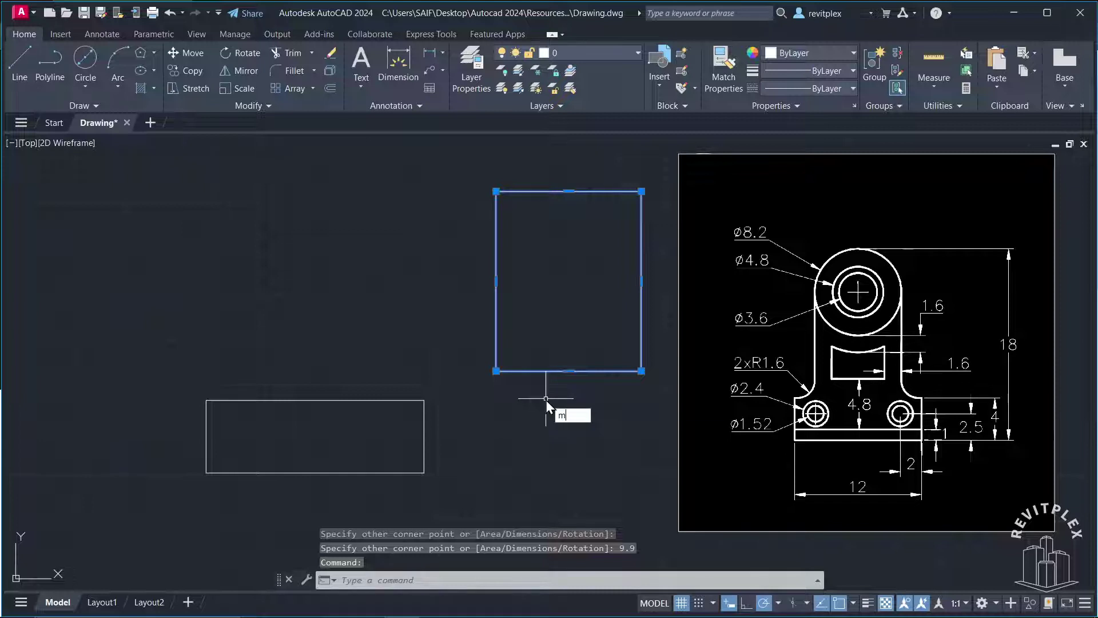
pyautogui.press('Return')
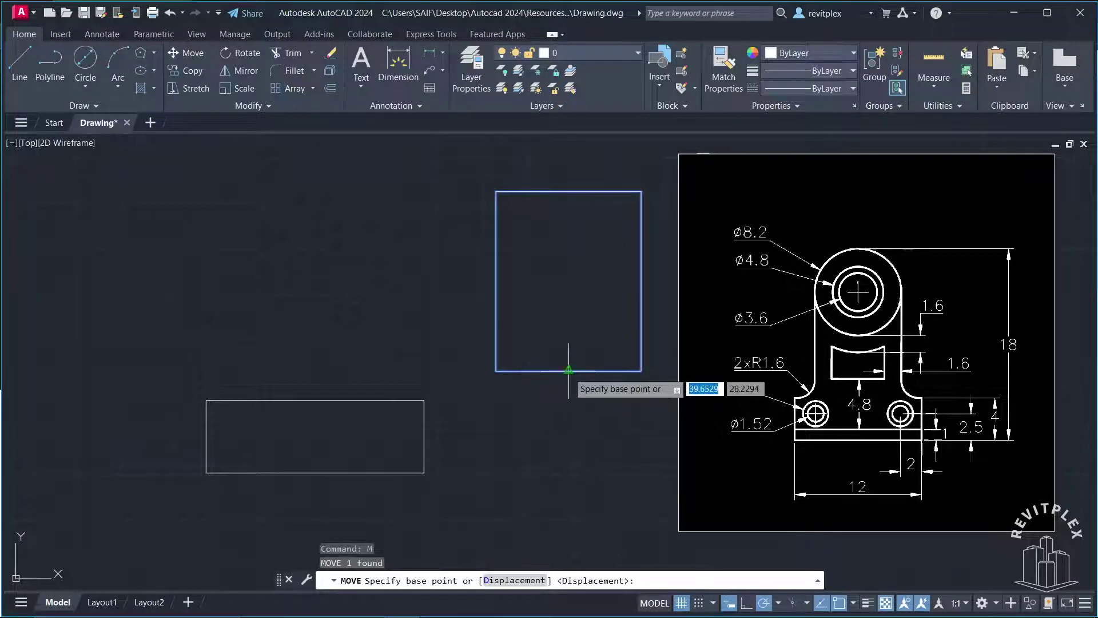
pyautogui.click(568, 370)
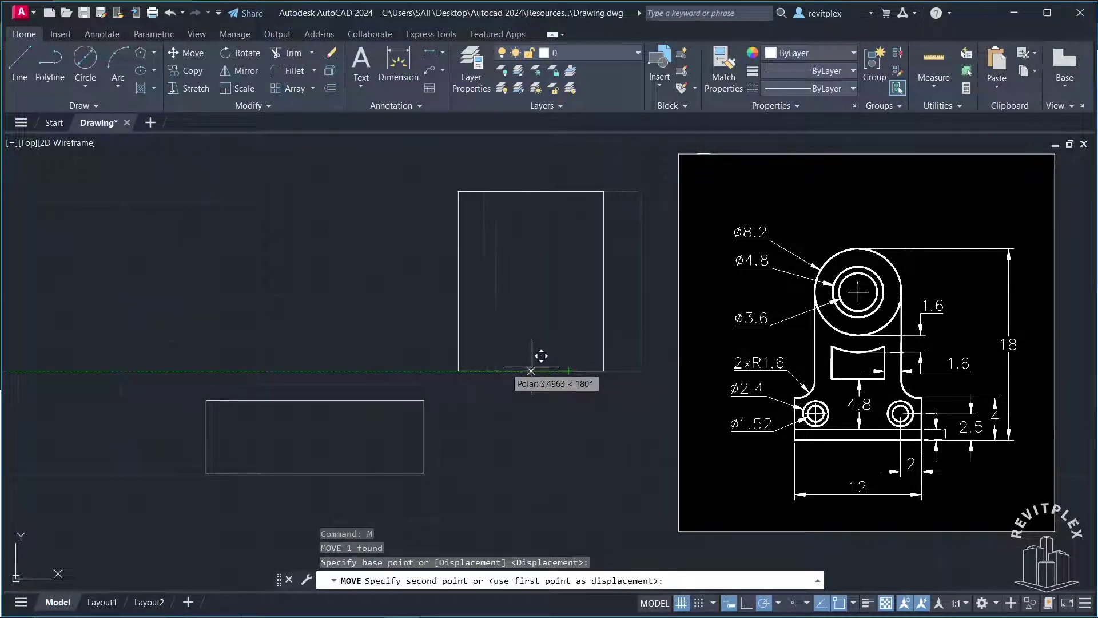
pyautogui.click(316, 399)
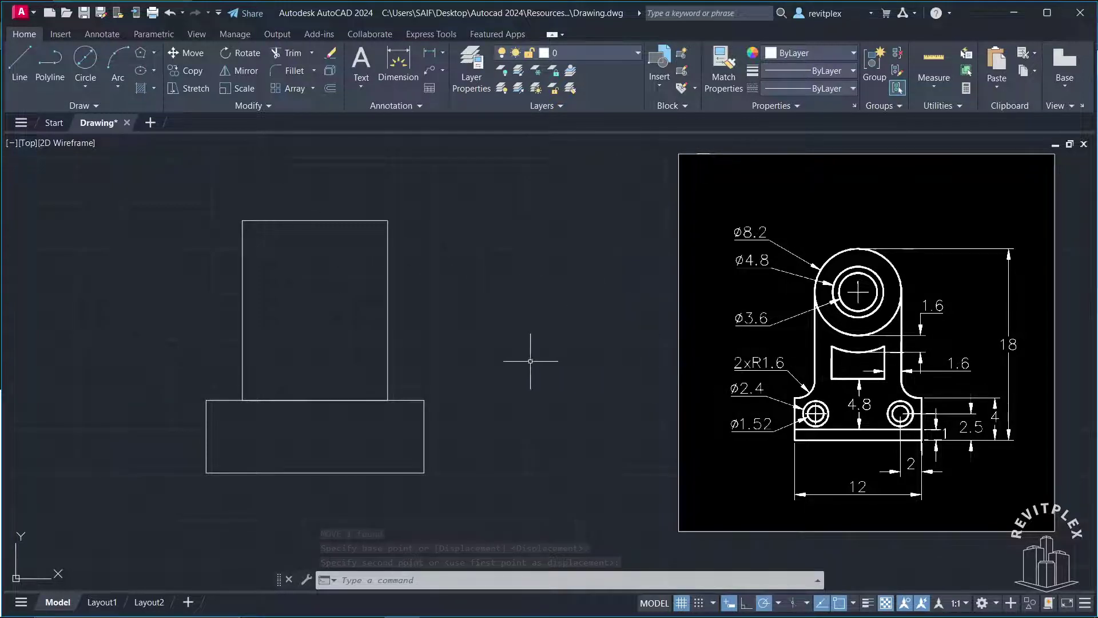
# Step: Explode the base and upright rectangles into separate lines
pyautogui.click(531, 469)
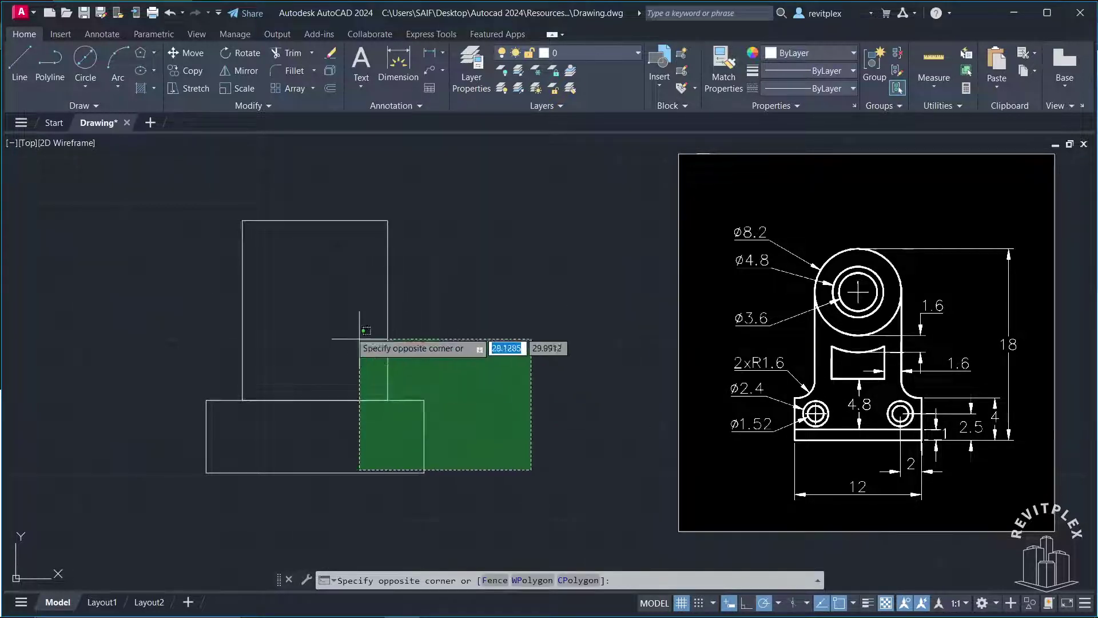
pyautogui.click(179, 235)
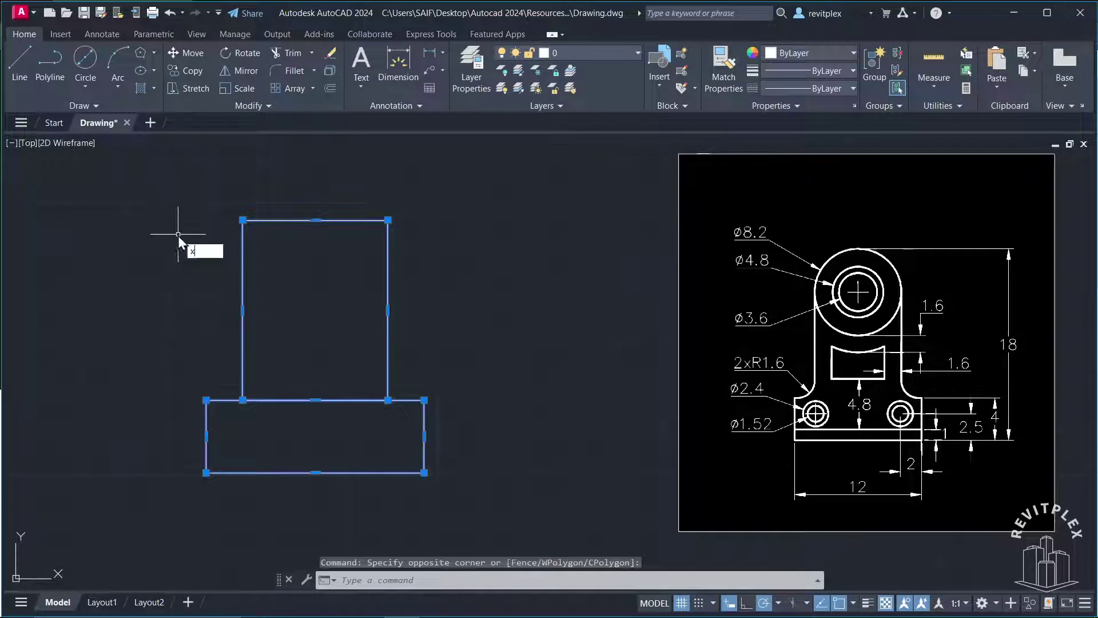
pyautogui.press('Return')
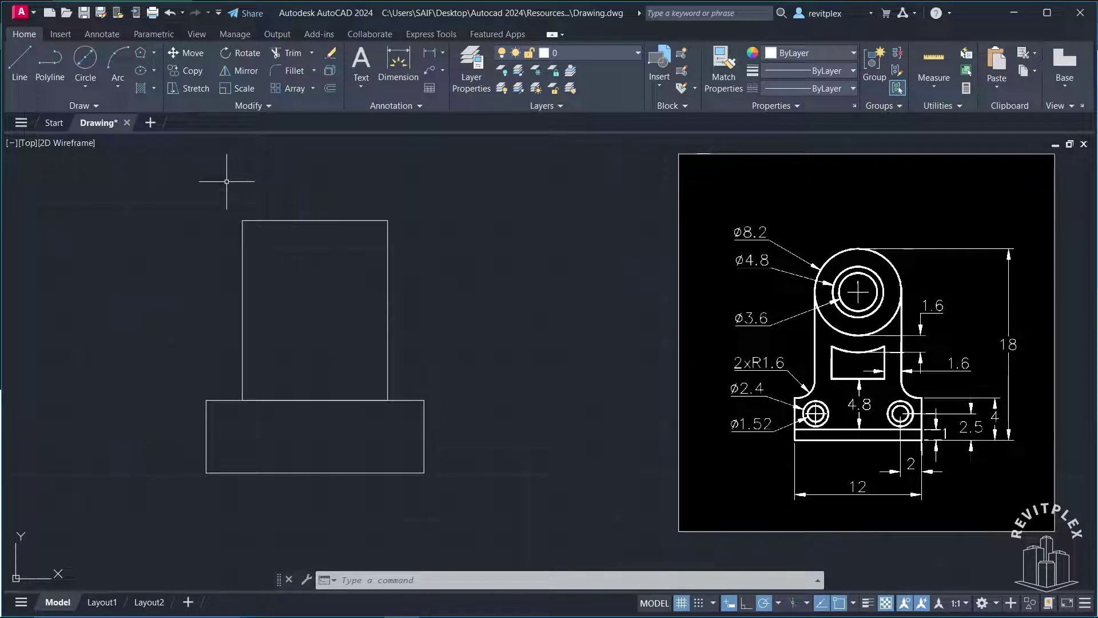
# Step: Draw a 2-Point circle whose diameter spans the two upper corners of the upright
pyautogui.click(84, 86)
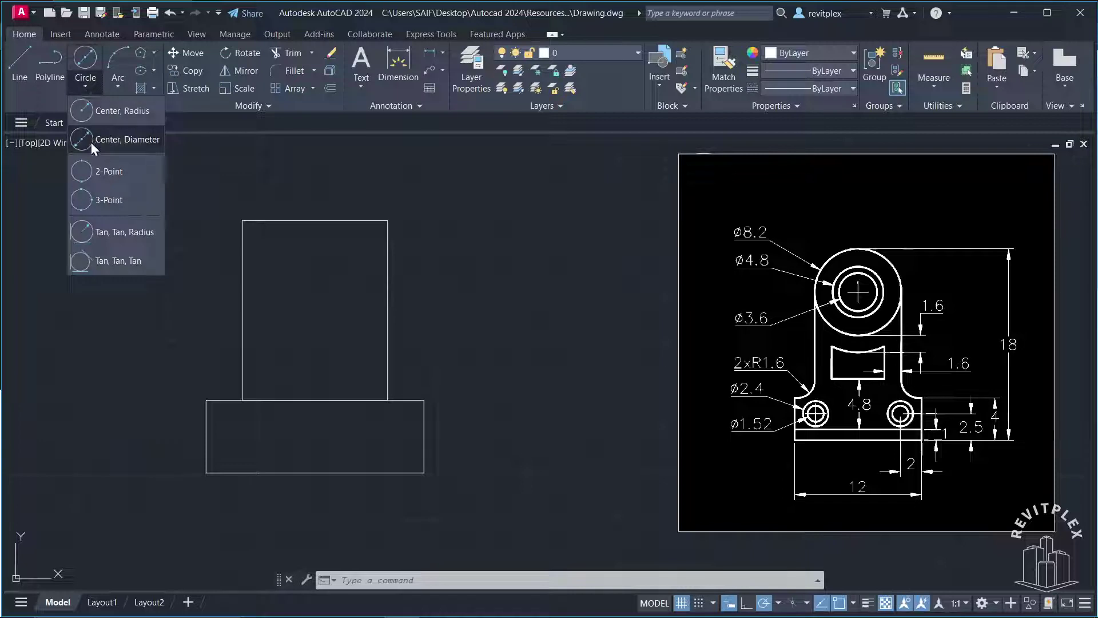
pyautogui.click(101, 180)
pyautogui.click(242, 219)
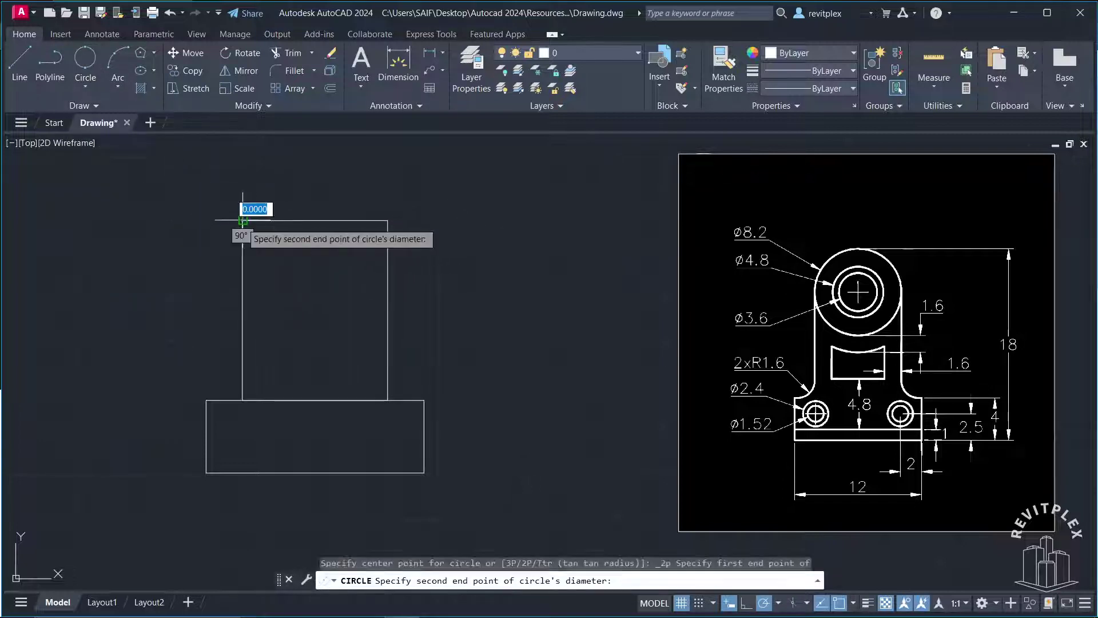
pyautogui.click(387, 220)
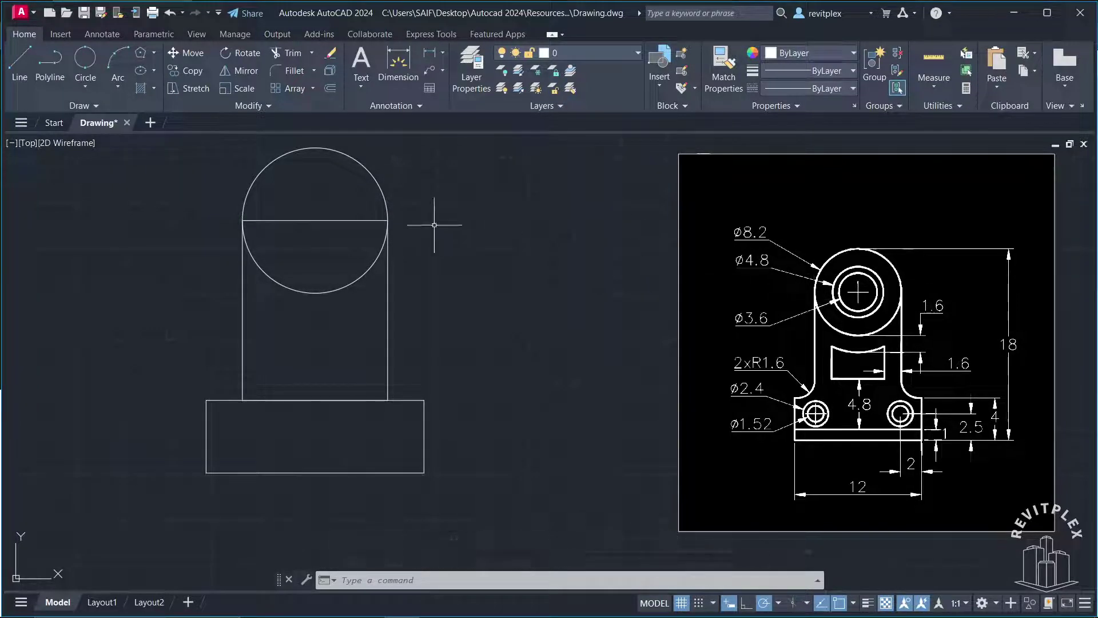
# Step: Draw a 4.8-diameter circle concentric with the large circle at the head of the upright
pyautogui.click(85, 86)
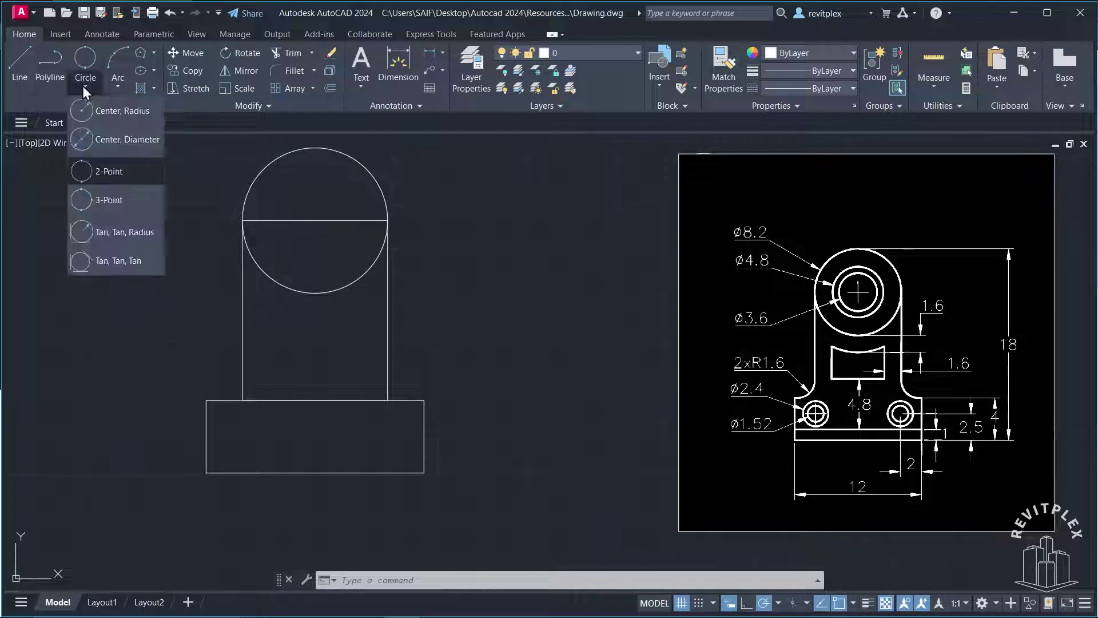
pyautogui.click(124, 139)
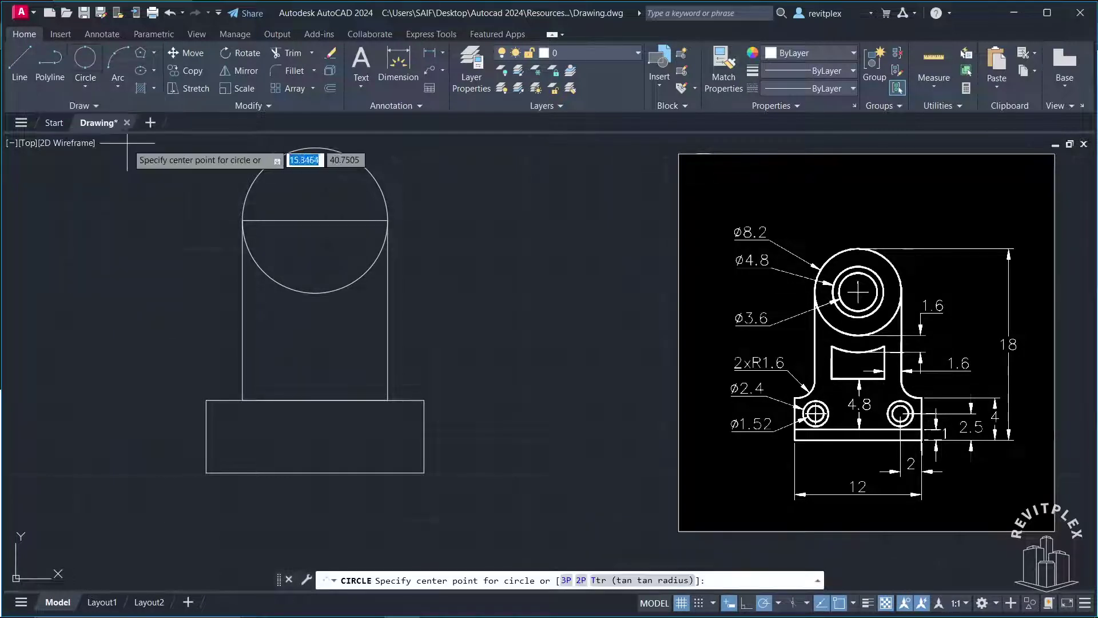
pyautogui.click(315, 220)
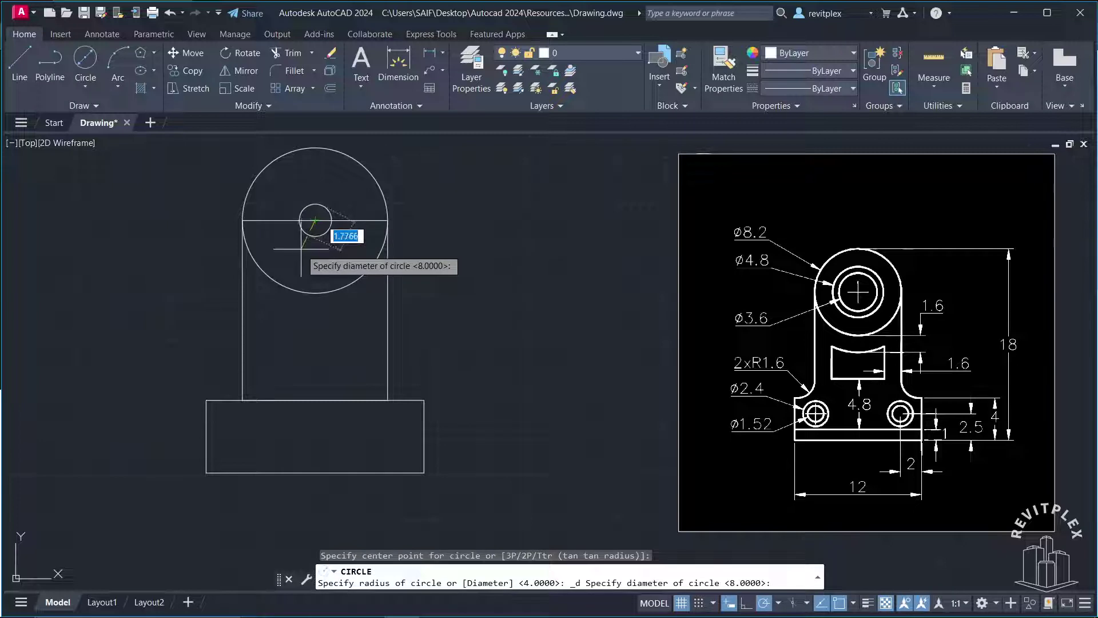
pyautogui.write('4.8')
pyautogui.press('Return')
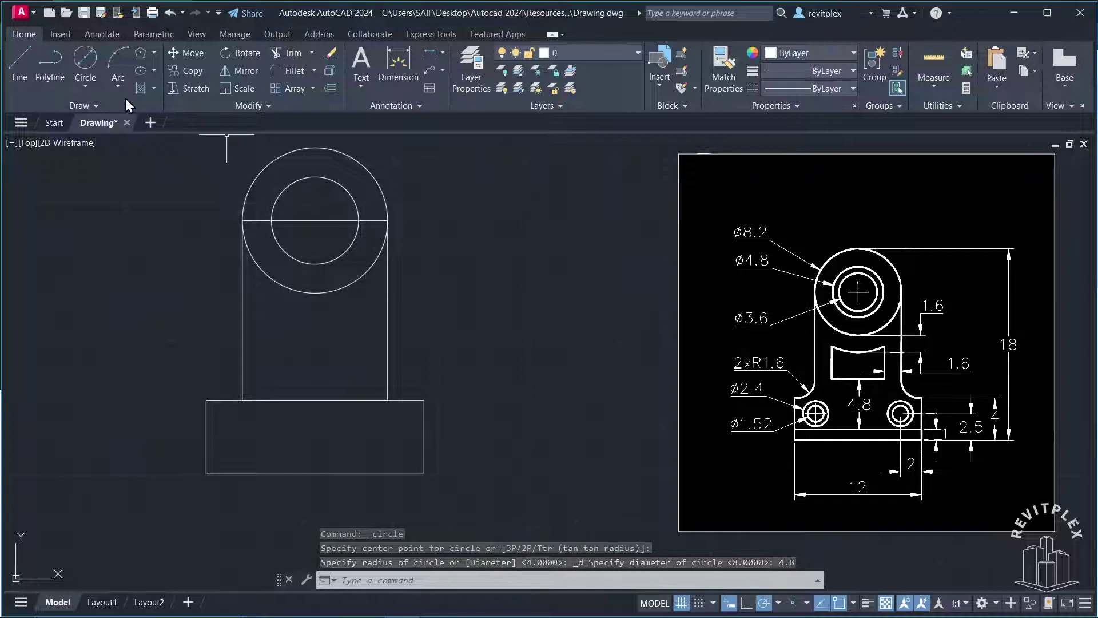
# Step: Draw a 3.6-diameter circle at the same centre and delete the horizontal line crossing the circles
pyautogui.click(85, 86)
pyautogui.click(119, 142)
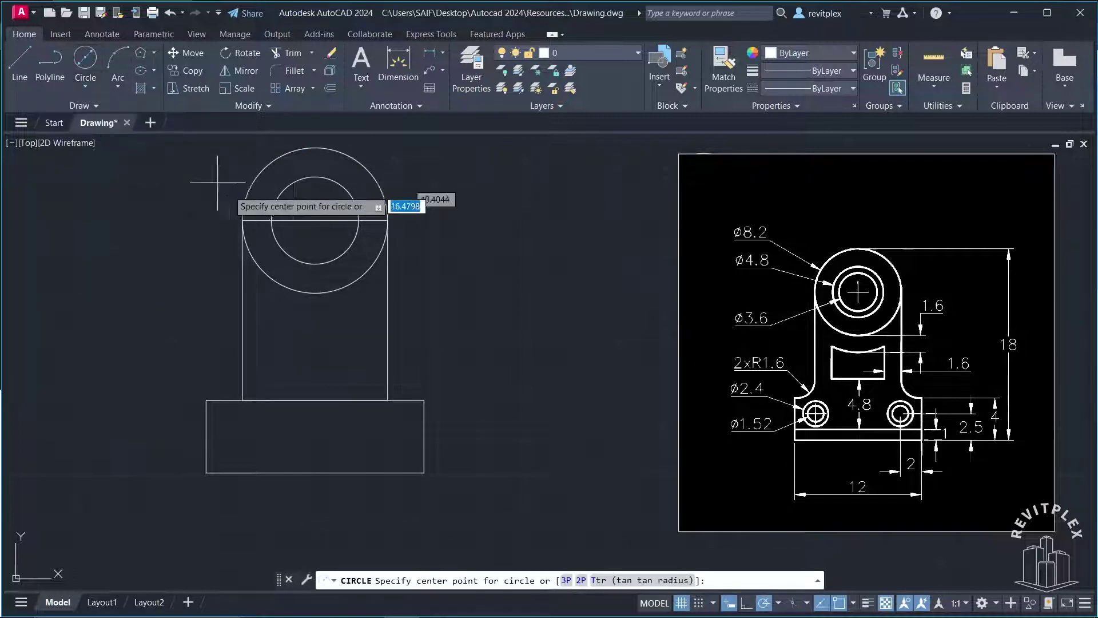
pyautogui.click(315, 219)
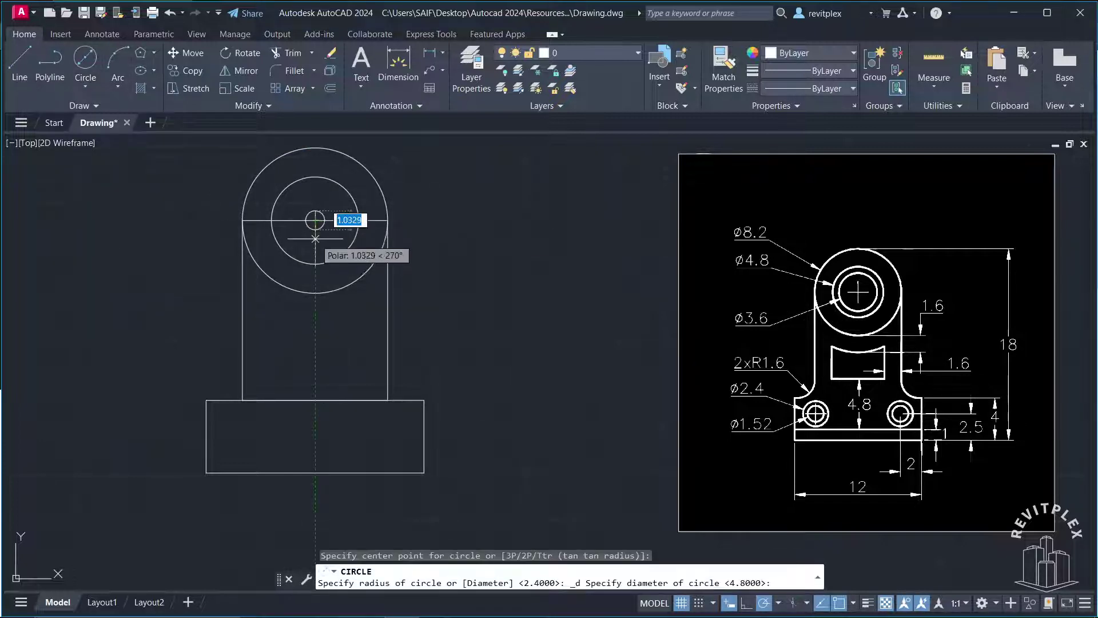
pyautogui.write('3.6')
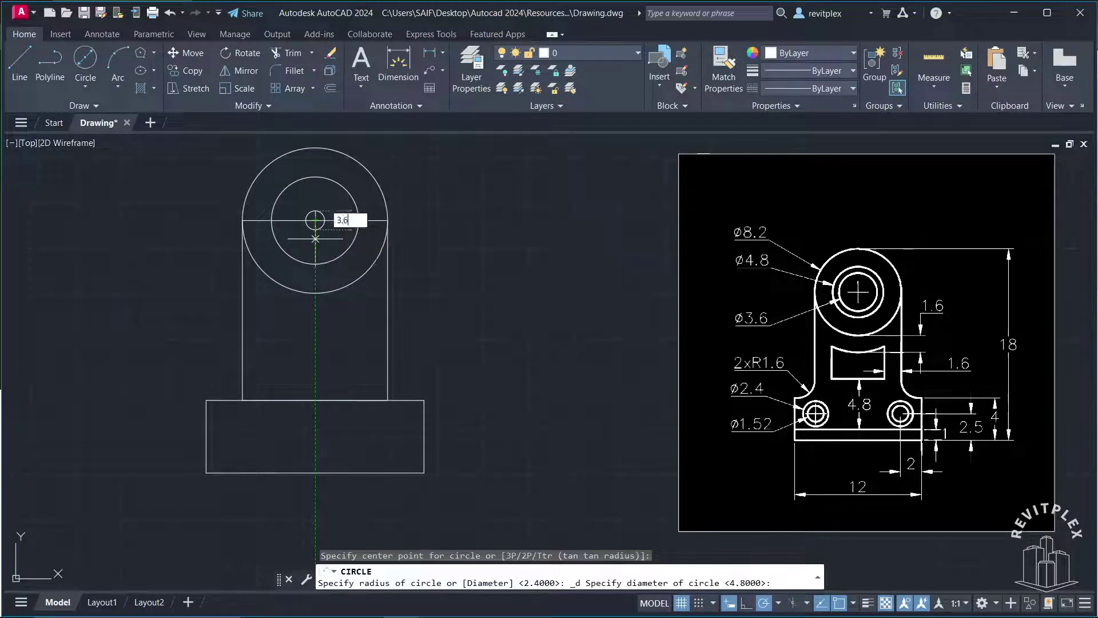
pyautogui.press('Return')
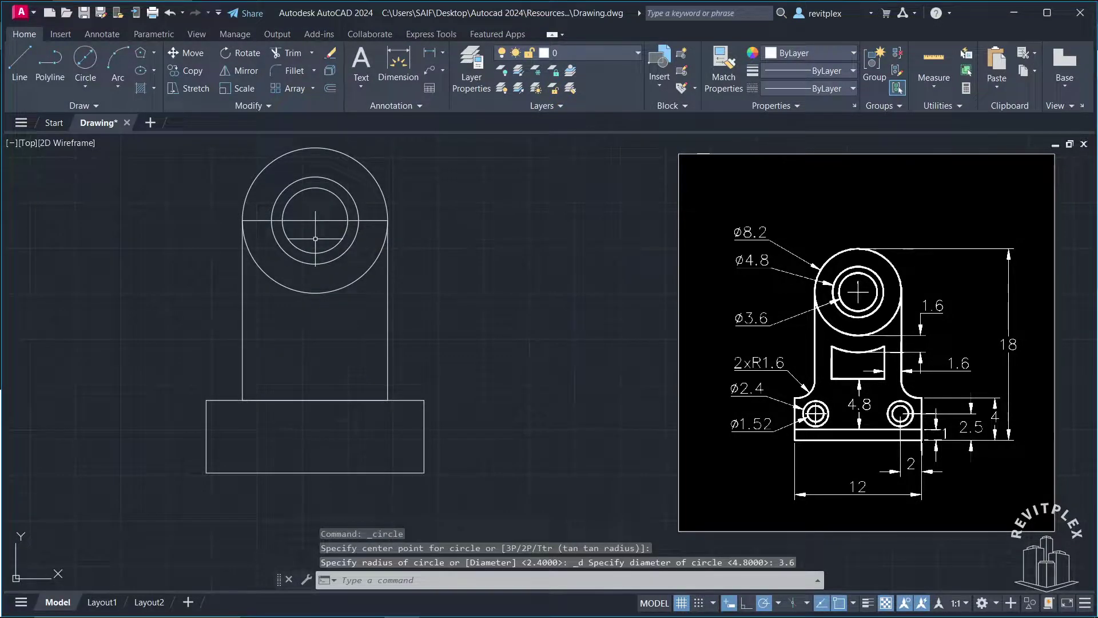
pyautogui.click(368, 219)
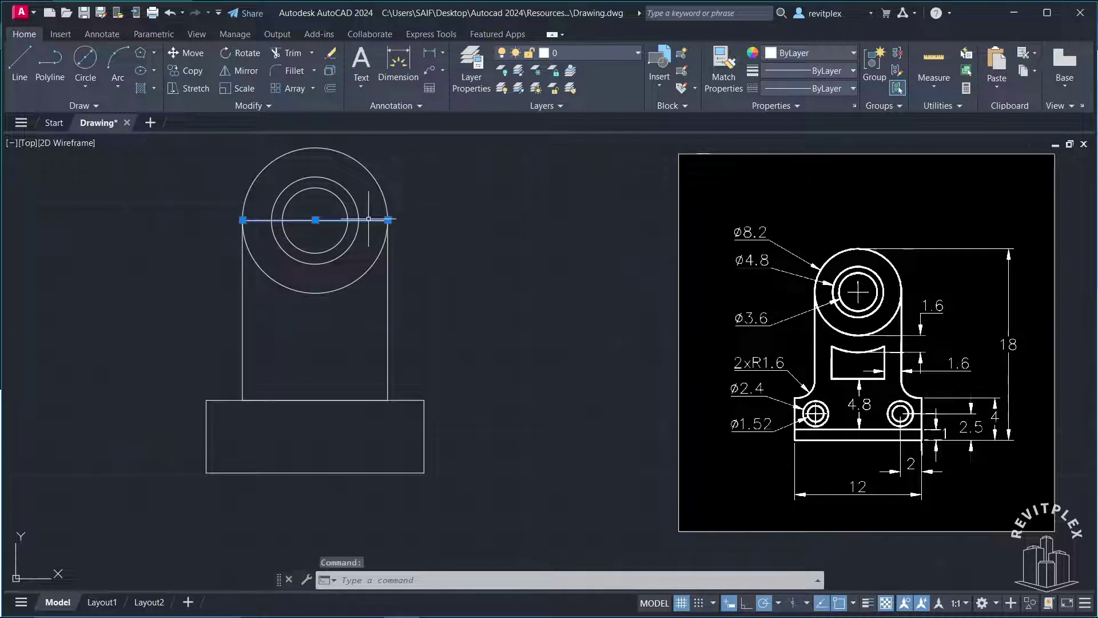
pyautogui.press('Delete')
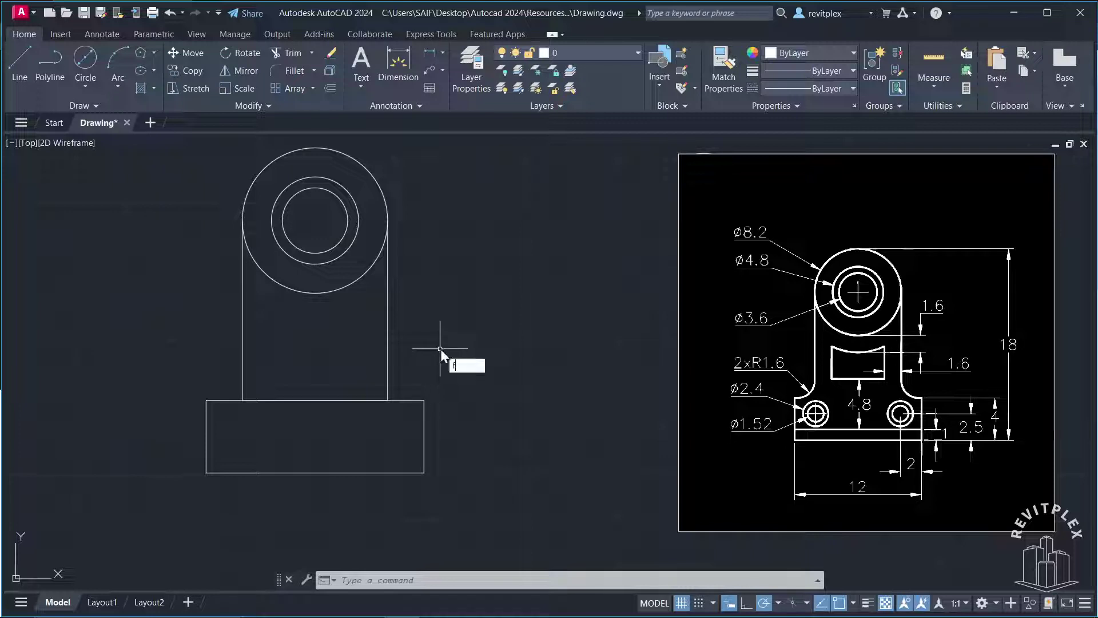
# Step: Fillet the inner corner between the upright's right side and the base's top edge with a radius of 1.6
pyautogui.press('Return')
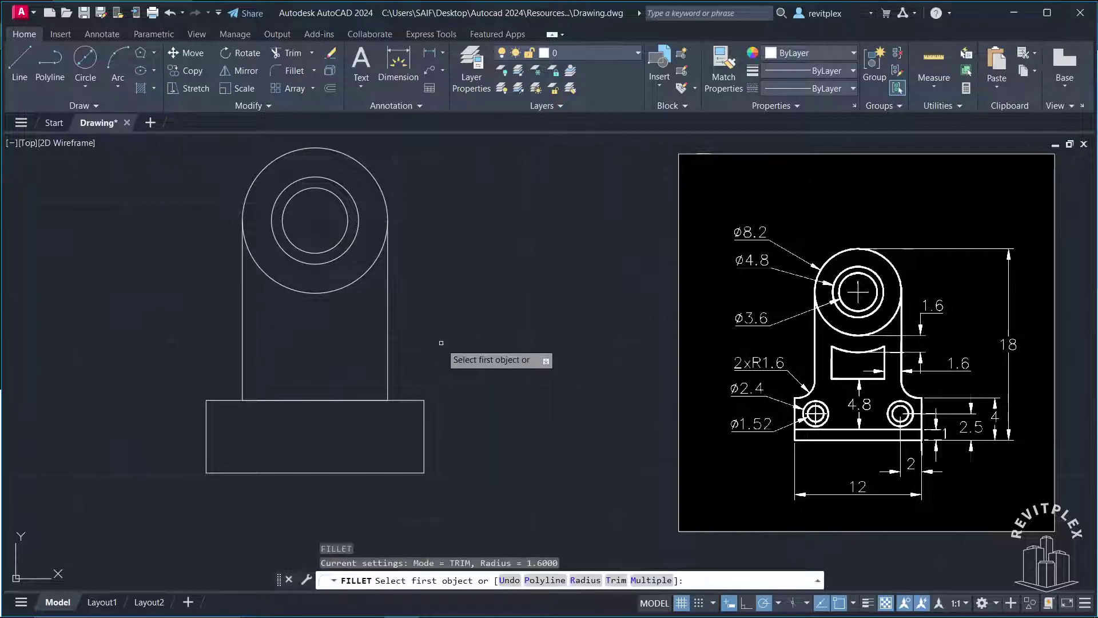
pyautogui.click(585, 580)
pyautogui.write('1')
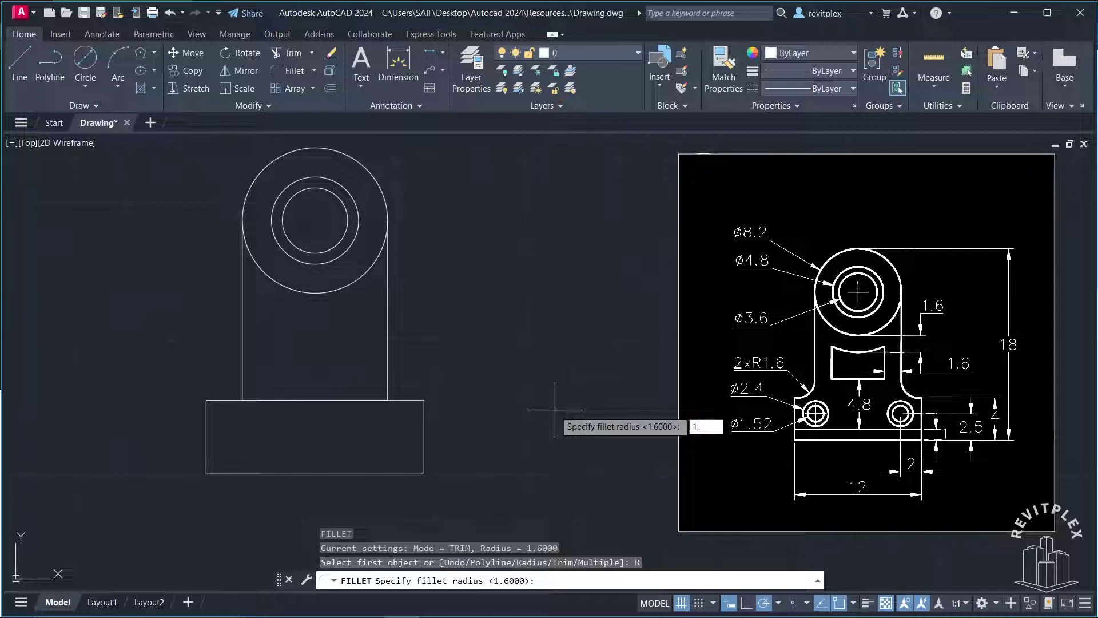
pyautogui.write('.6')
pyautogui.press('Return')
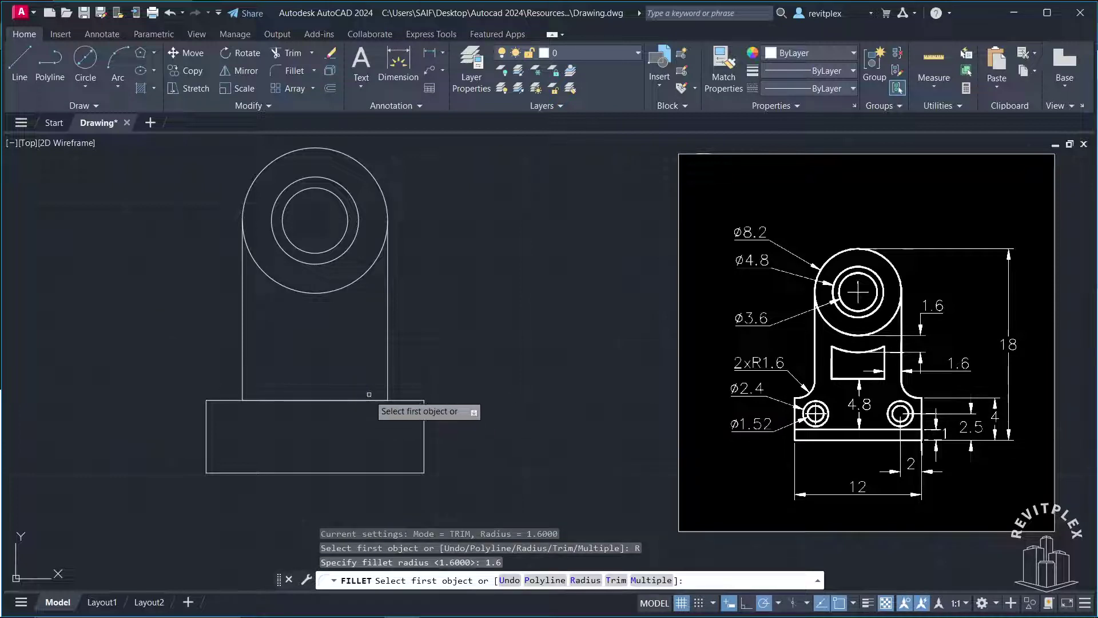
pyautogui.click(398, 400)
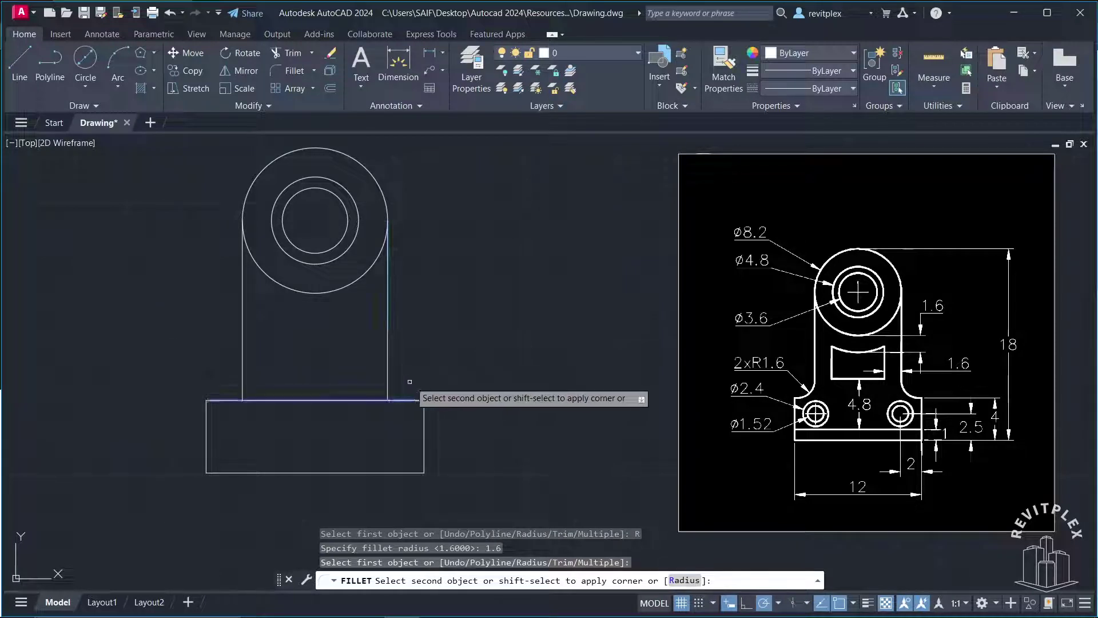
pyautogui.press('Escape')
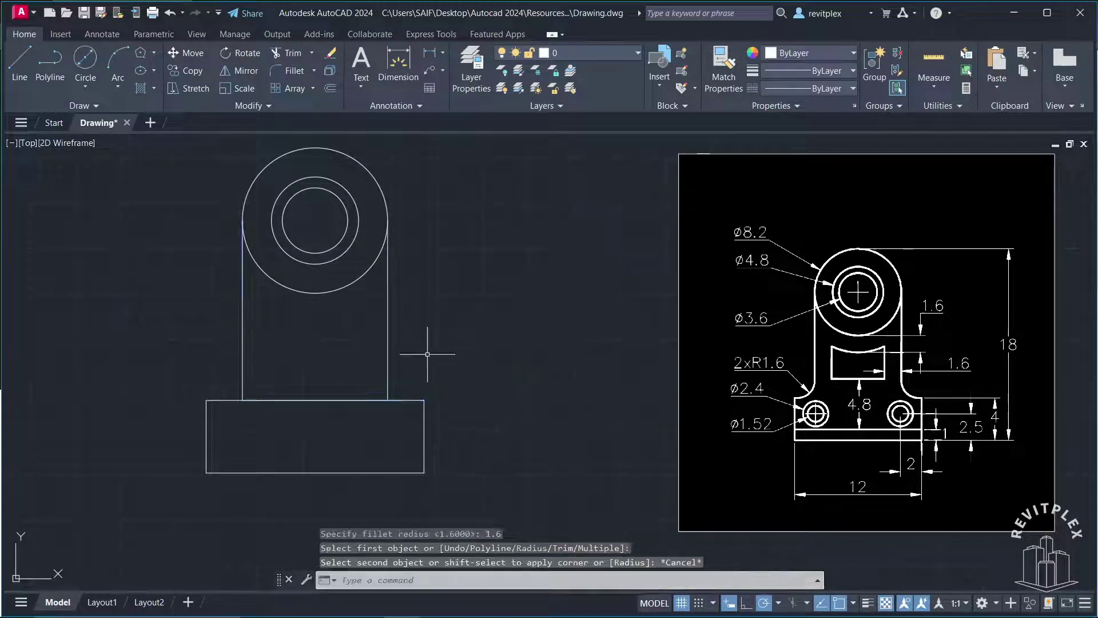
pyautogui.press('Return')
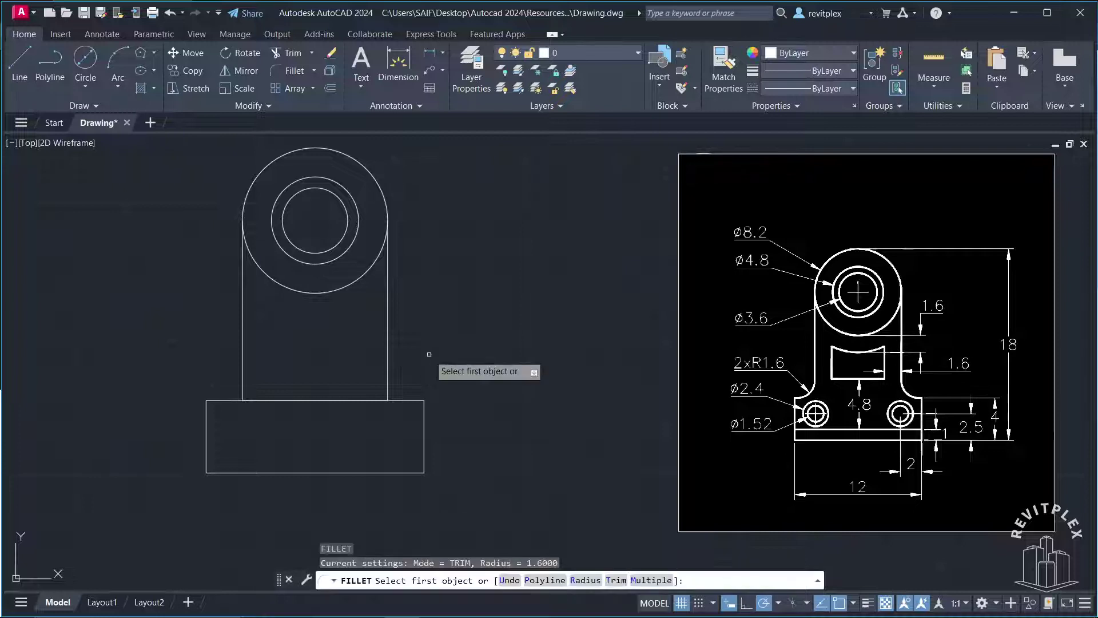
pyautogui.click(388, 358)
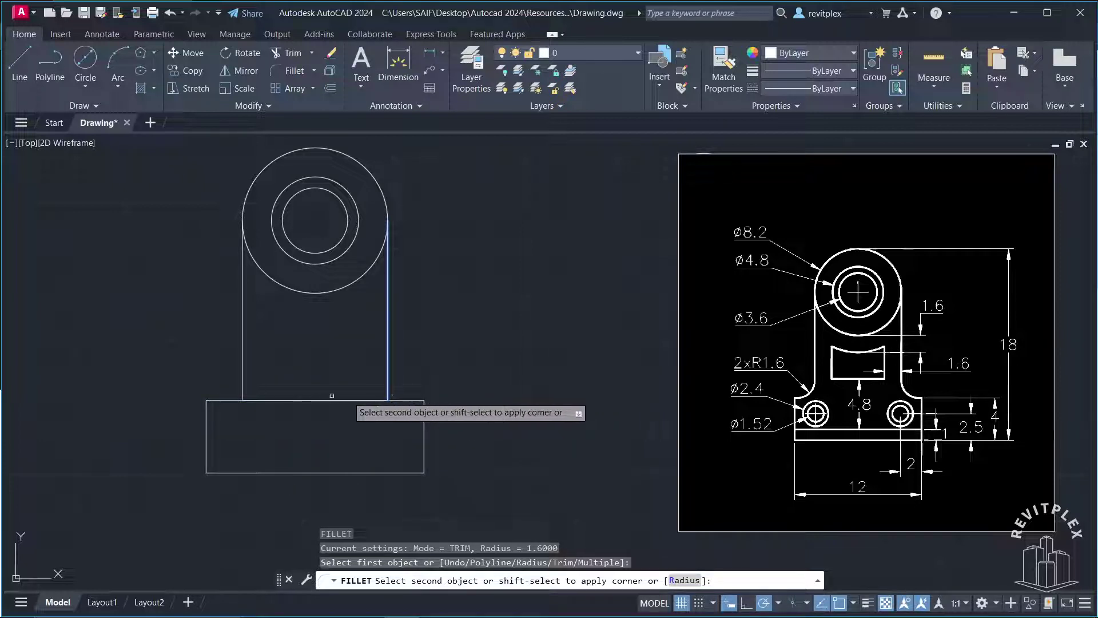
pyautogui.click(411, 400)
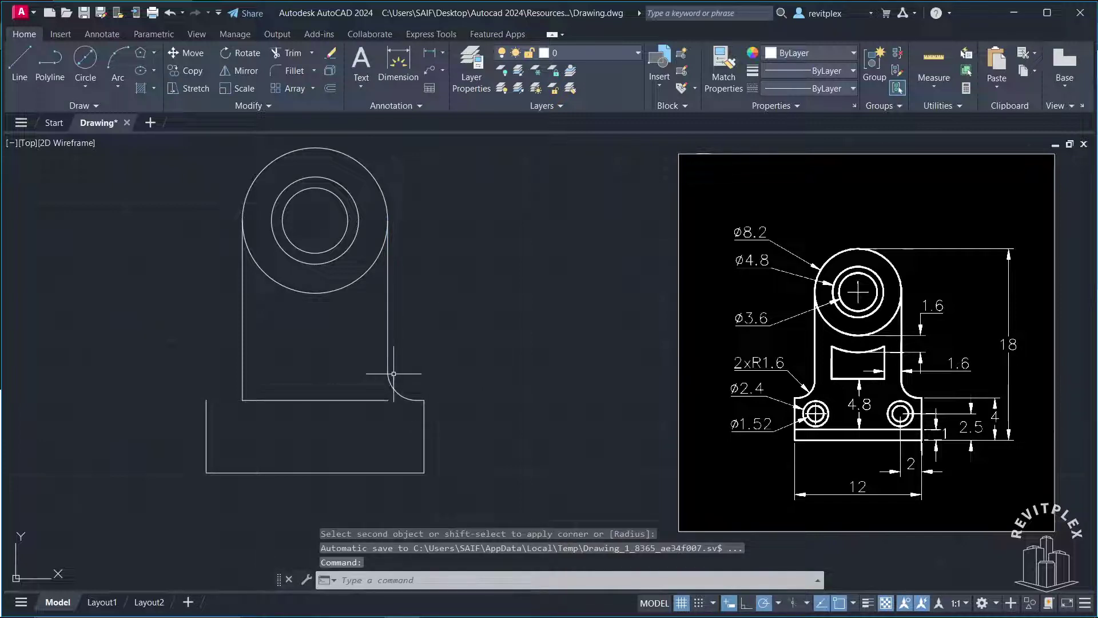
# Step: Delete the horizontal line under the upright and draw a line from the base's upper-left corner to the lower end of the upright's left side
pyautogui.click(305, 400)
pyautogui.press('Delete')
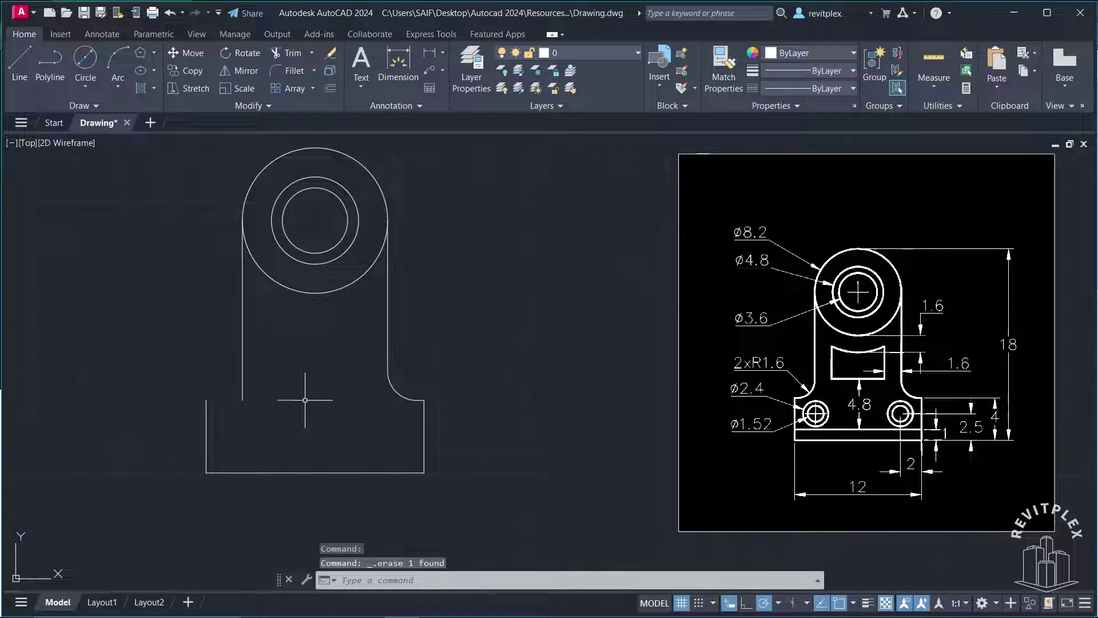
pyautogui.write('l')
pyautogui.press('Return')
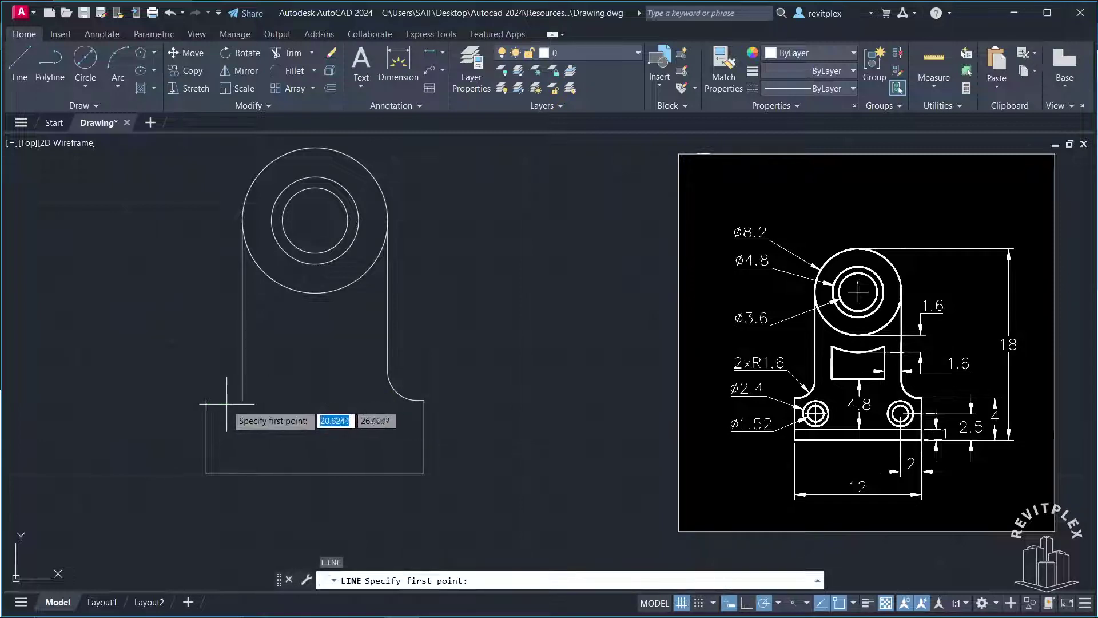
pyautogui.click(206, 400)
pyautogui.click(242, 400)
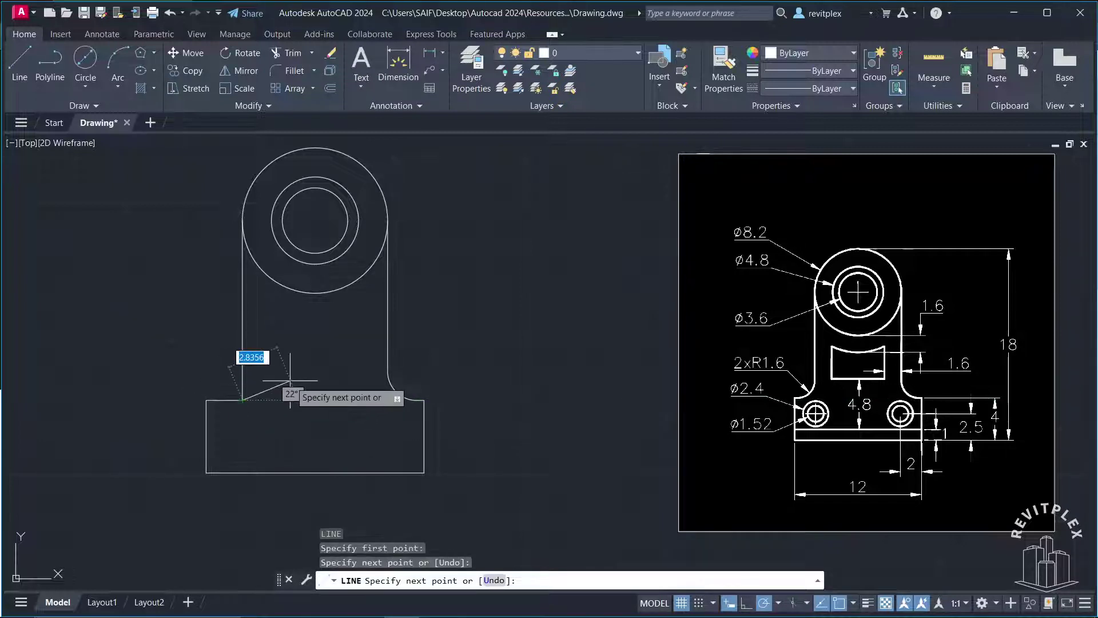
pyautogui.press('Escape')
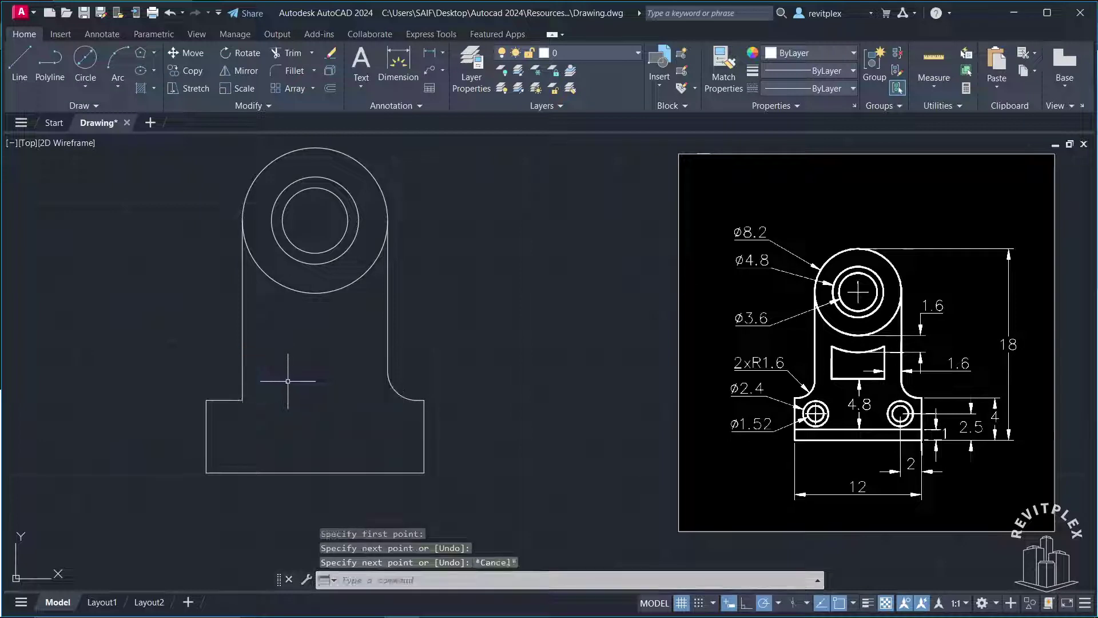
# Step: Fillet the inner corner between the upright's left side and the base's top edge with the 1.6 radius
pyautogui.write('f')
pyautogui.press('Return')
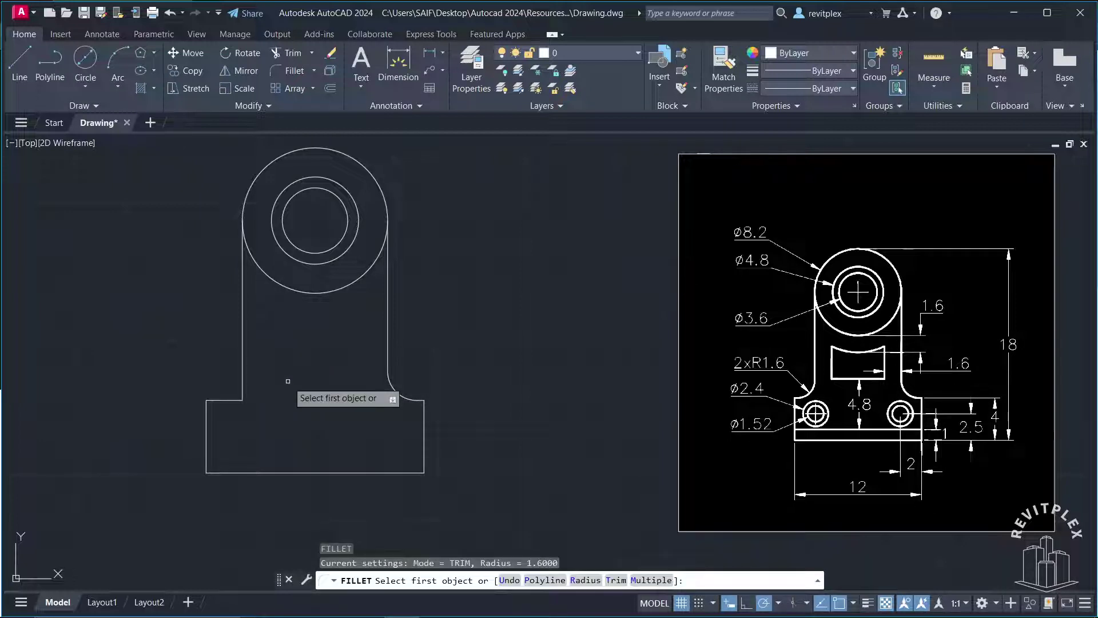
pyautogui.click(243, 361)
pyautogui.click(234, 400)
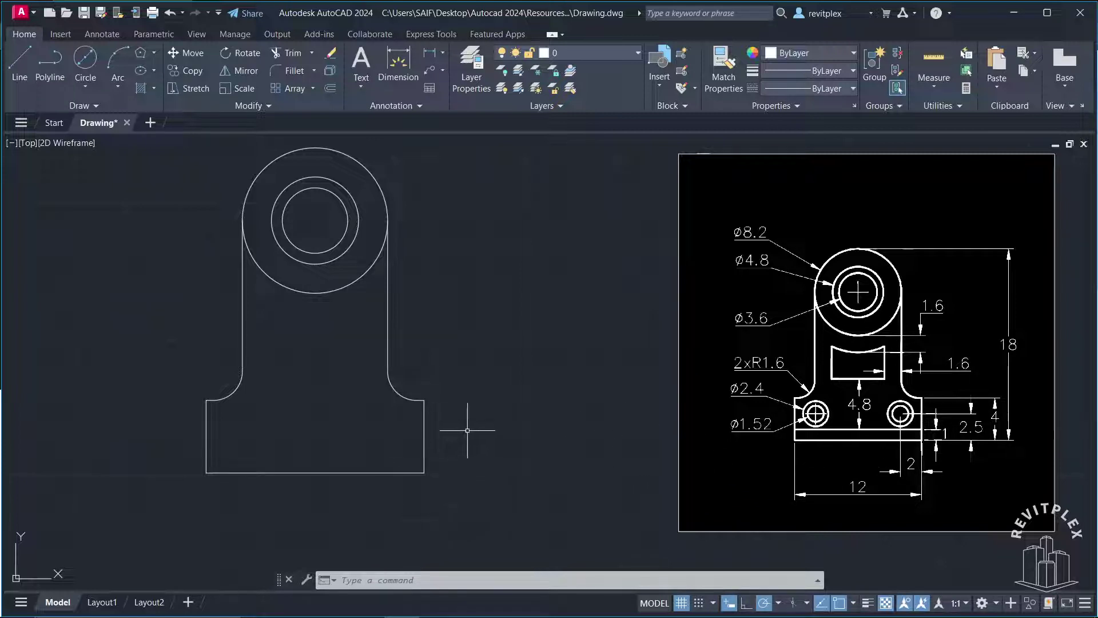
# Step: Draw a construction polyline from the base's lower-right corner, 2 units to the left and 2.5 units up
pyautogui.write('l')
pyautogui.press('BackSpace')
pyautogui.write('pl')
pyautogui.press('Return')
pyautogui.click(424, 472)
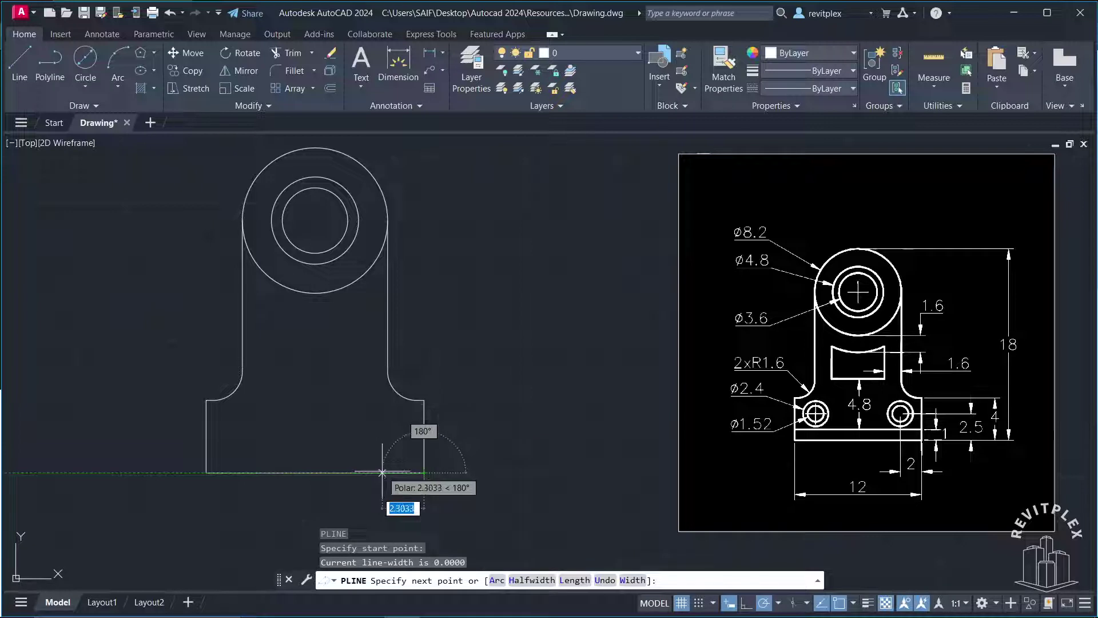
pyautogui.write('2')
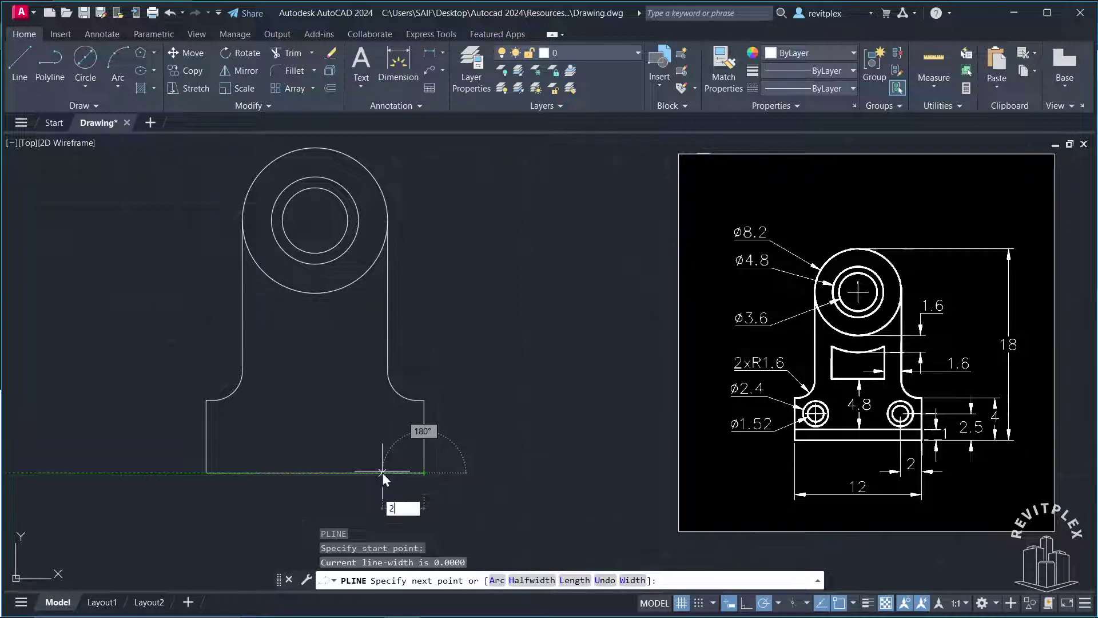
pyautogui.press('Return')
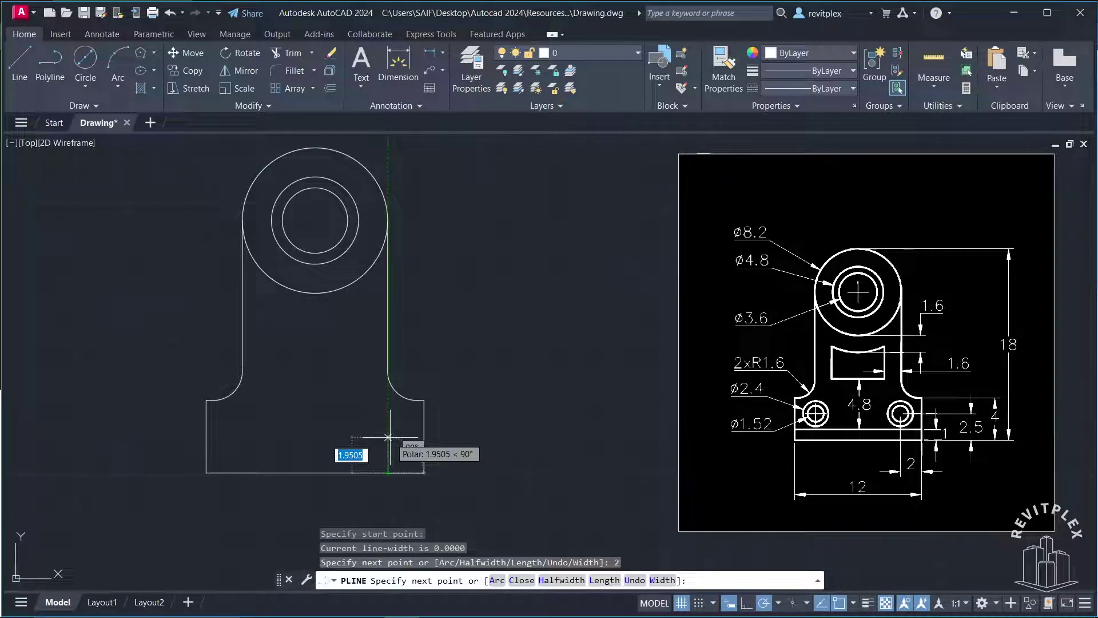
pyautogui.write('2.5')
pyautogui.press('Return')
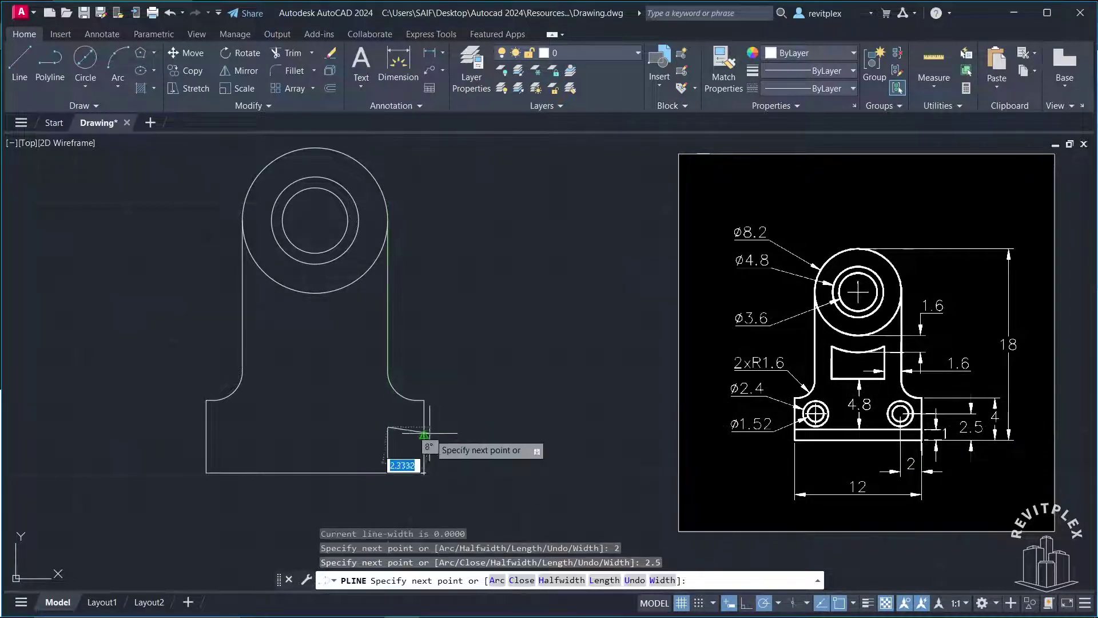
pyautogui.press('Escape')
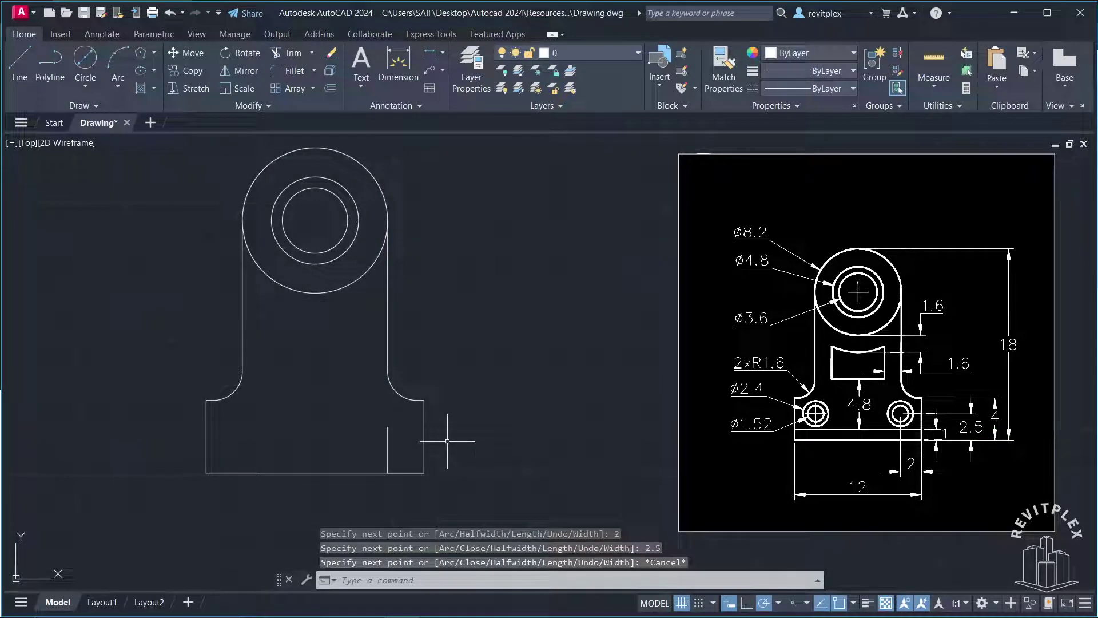
pyautogui.write('c')
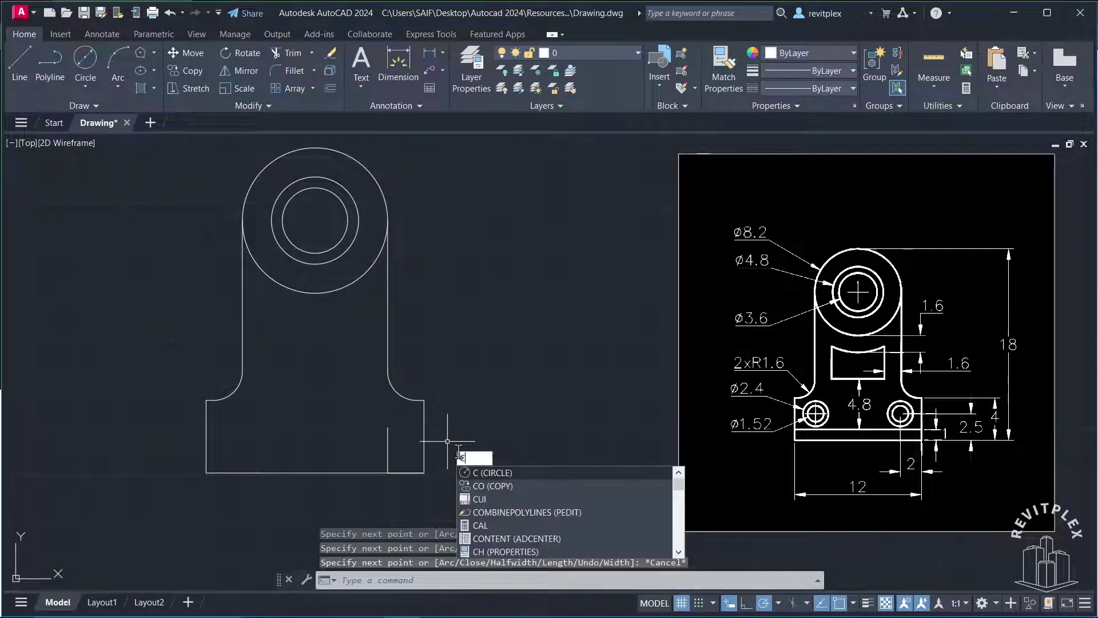
pyautogui.press('Return')
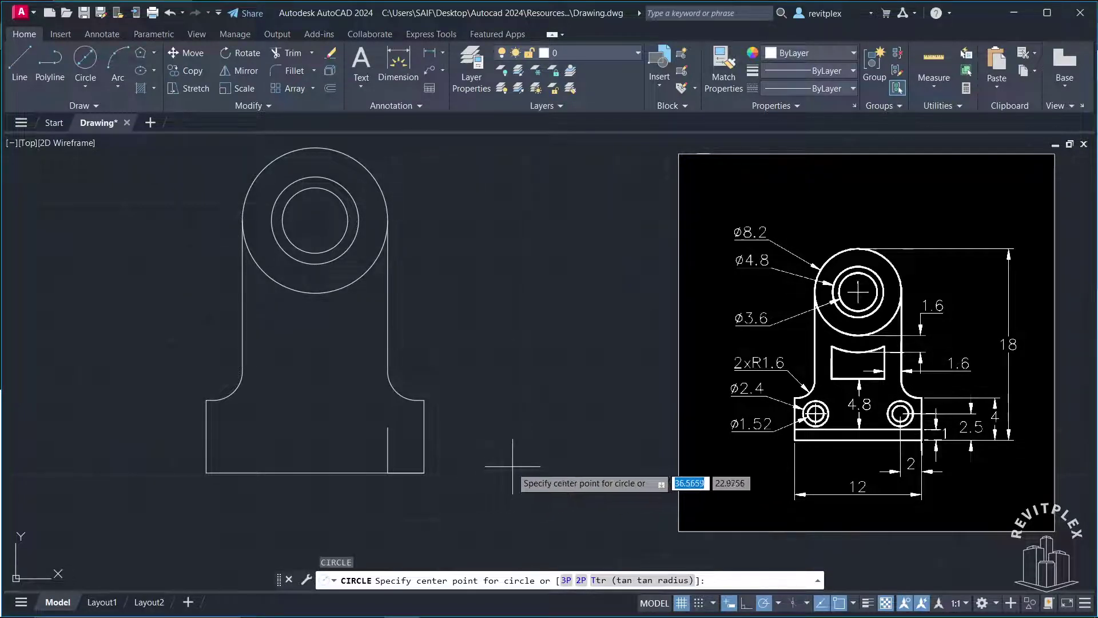
pyautogui.click(389, 427)
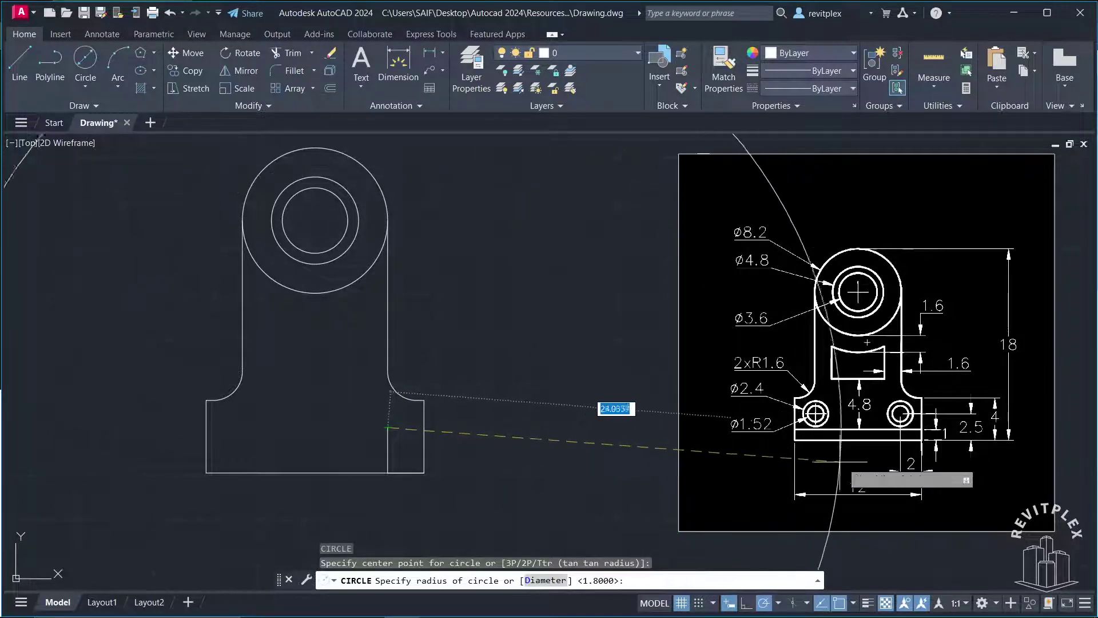
pyautogui.press('Escape')
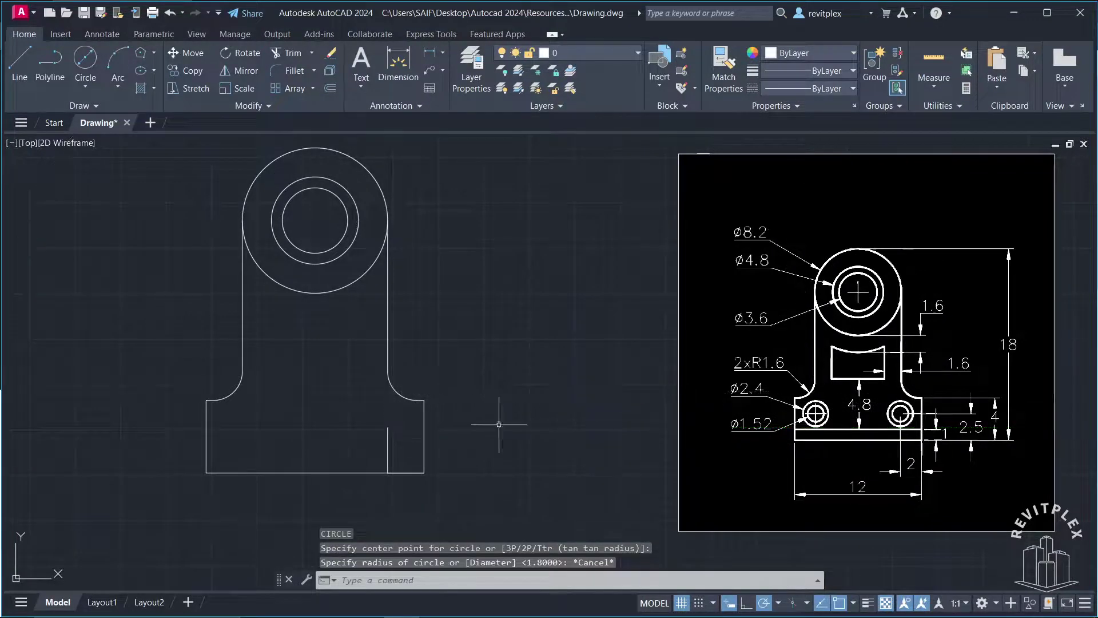
# Step: Draw a 2.4-diameter circle centred on the upper end of the construction polyline
pyautogui.click(94, 93)
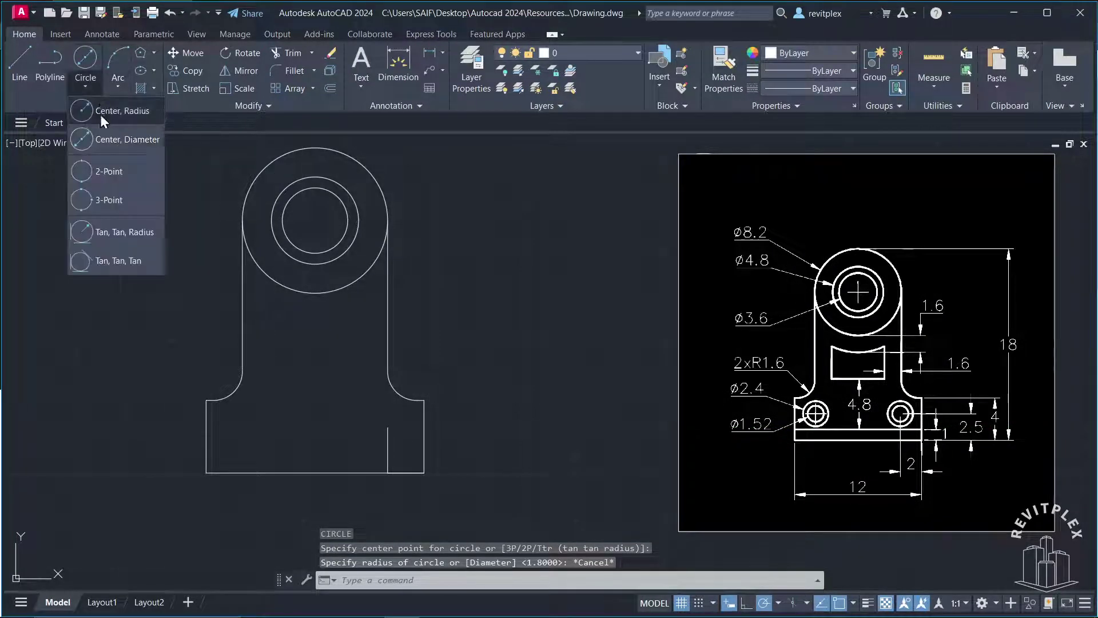
pyautogui.click(105, 138)
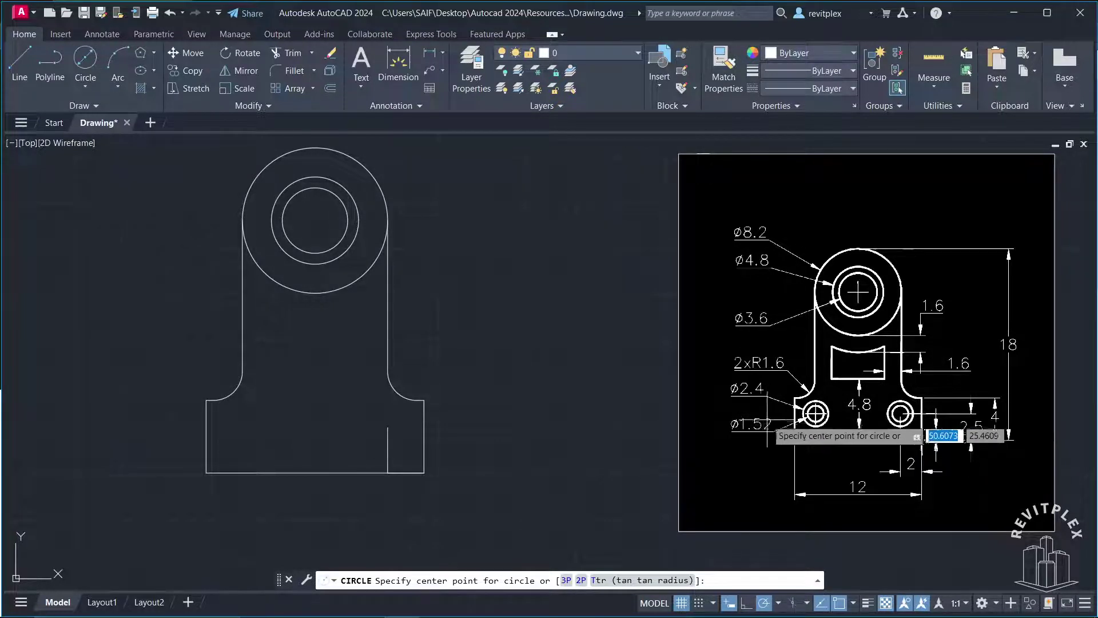
pyautogui.click(388, 427)
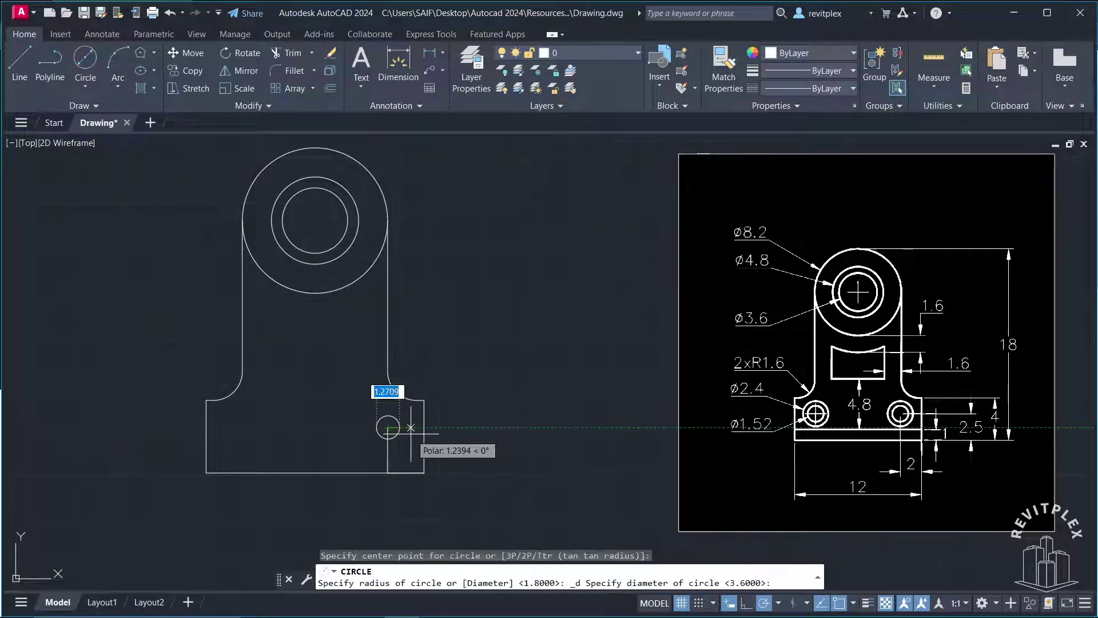
pyautogui.write('2.4')
pyautogui.press('Return')
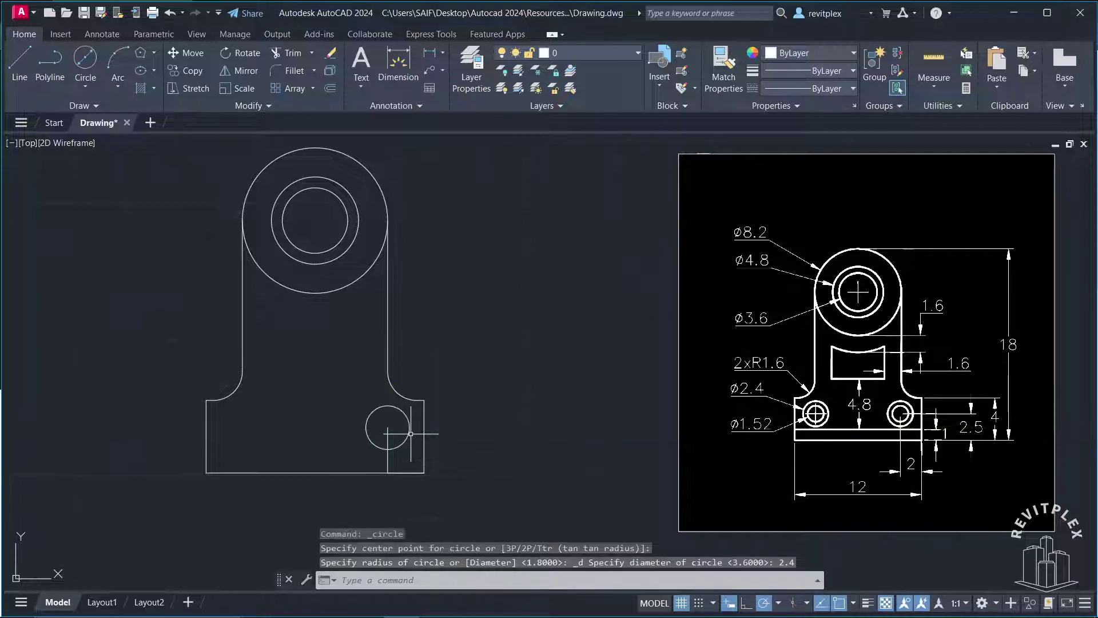
# Step: Draw a 1.52-diameter circle concentric with the 2.4-diameter circle and delete the construction polyline
pyautogui.click(91, 85)
pyautogui.click(115, 142)
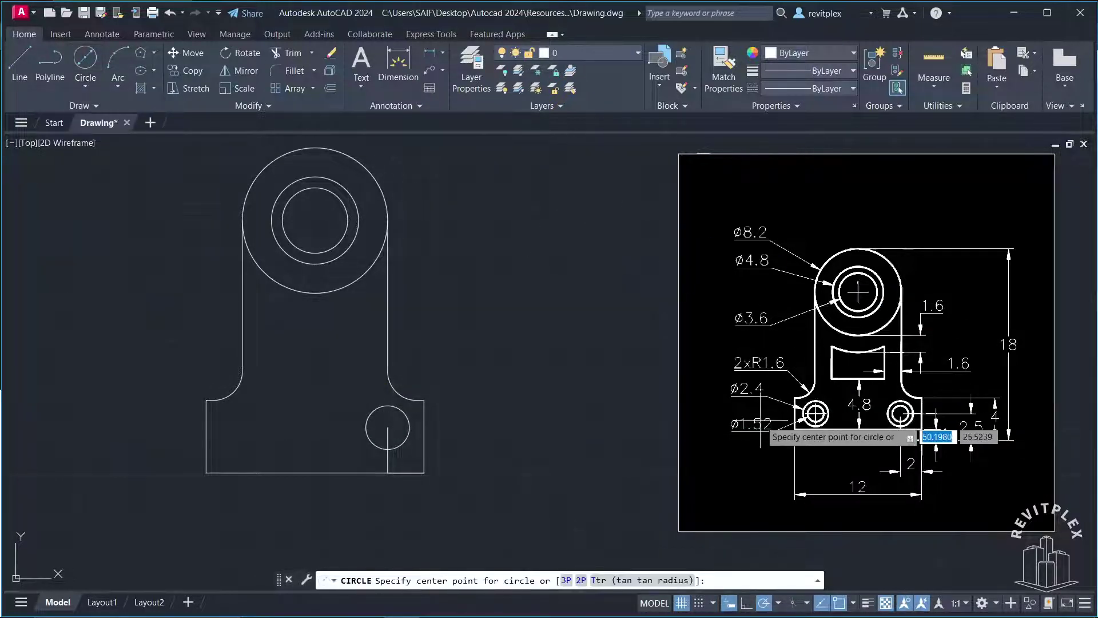
pyautogui.click(388, 427)
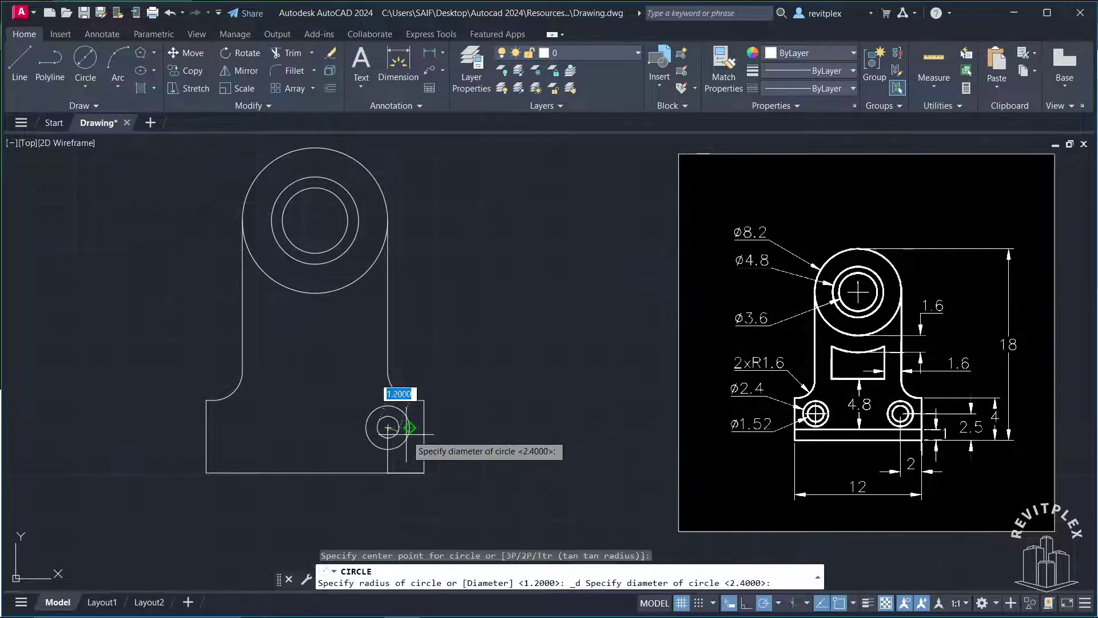
pyautogui.write('1.')
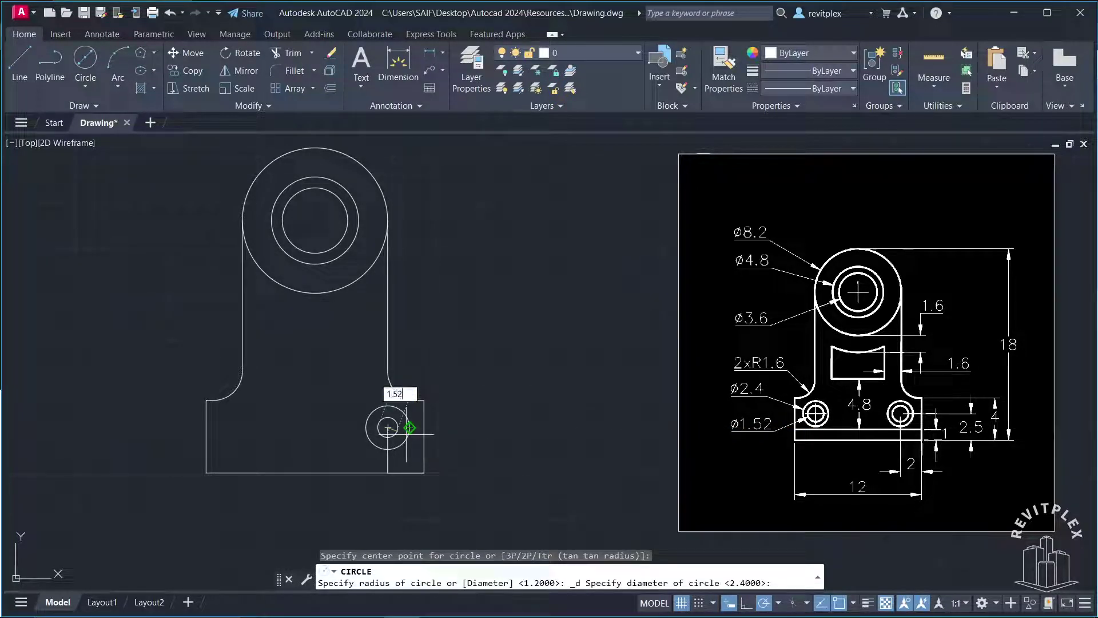
pyautogui.write('52')
pyautogui.press('Return')
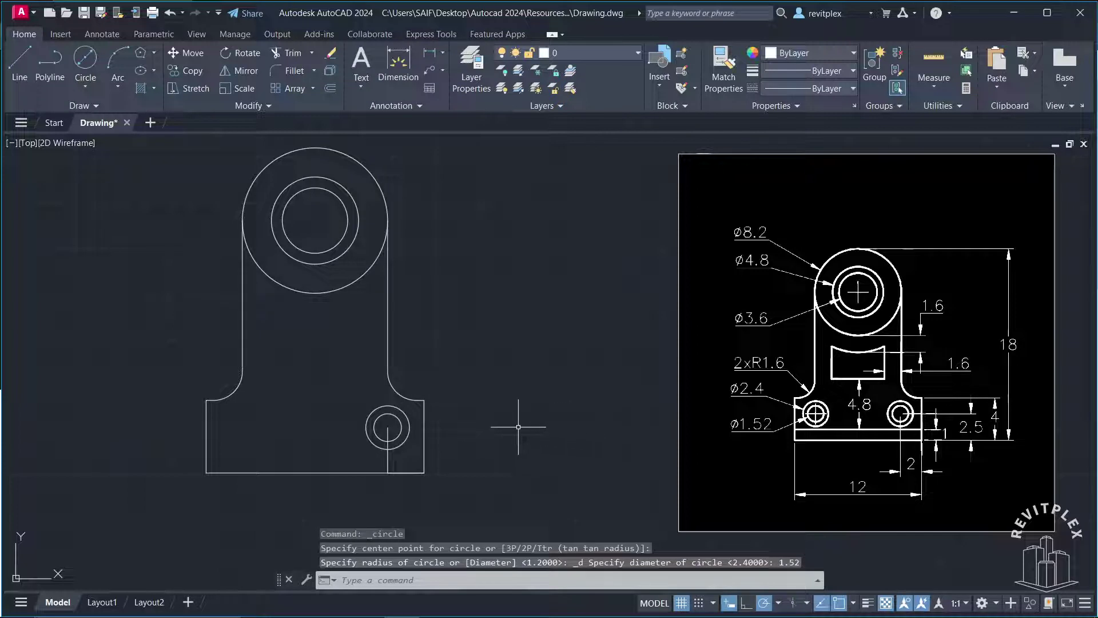
pyautogui.click(389, 454)
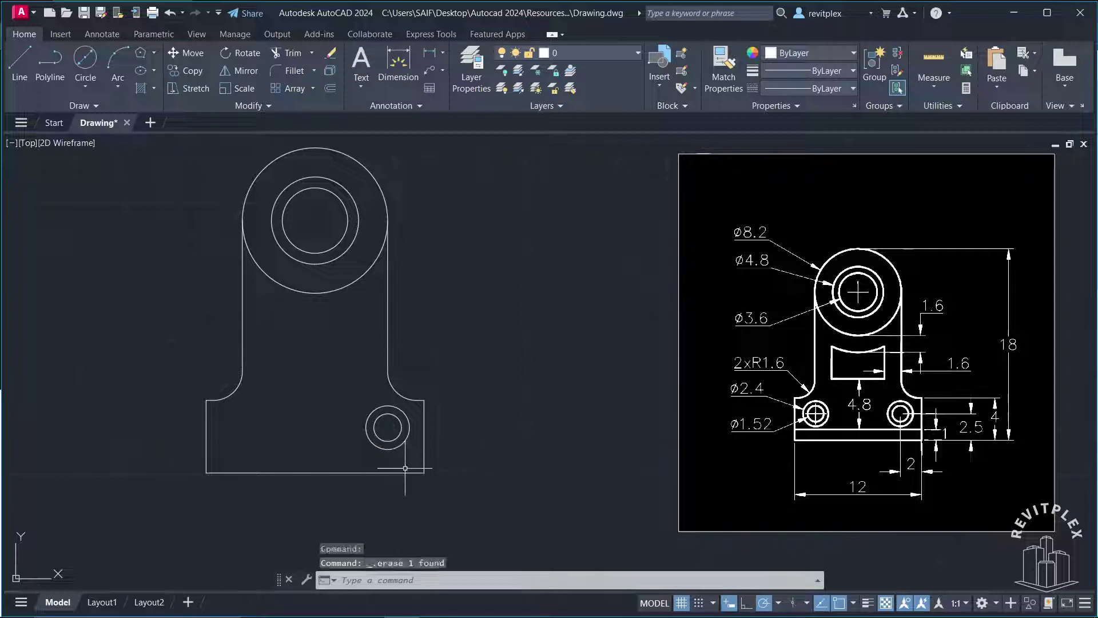
pyautogui.press('Delete')
# Step: Mirror the two concentric hole circles across the bracket's vertical centreline, keeping the source circles
pyautogui.click(406, 455)
pyautogui.click(362, 416)
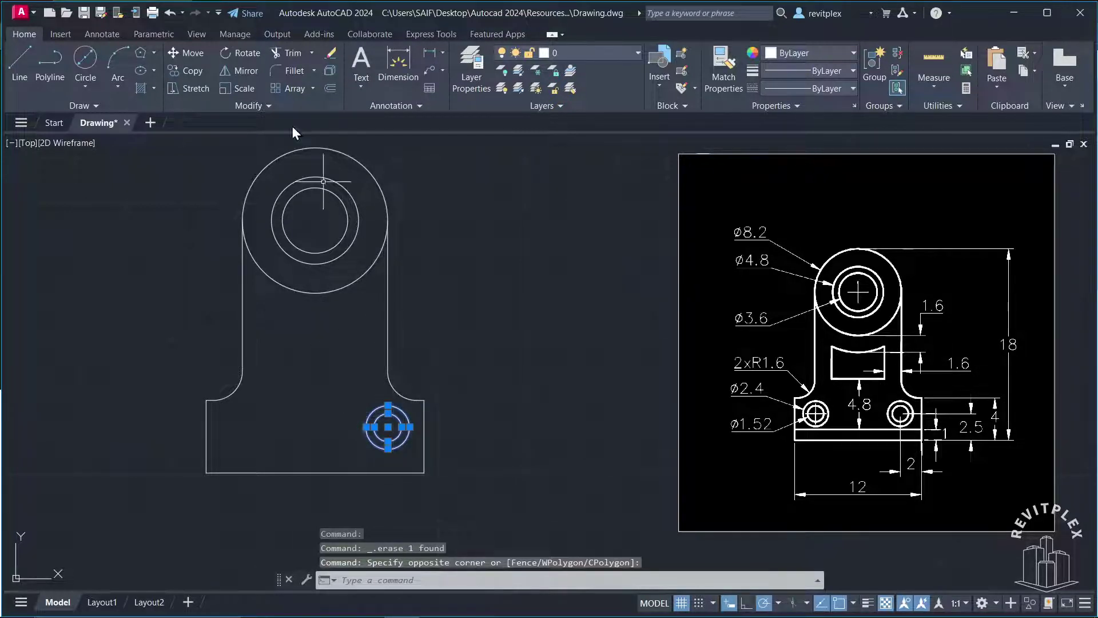
pyautogui.click(250, 76)
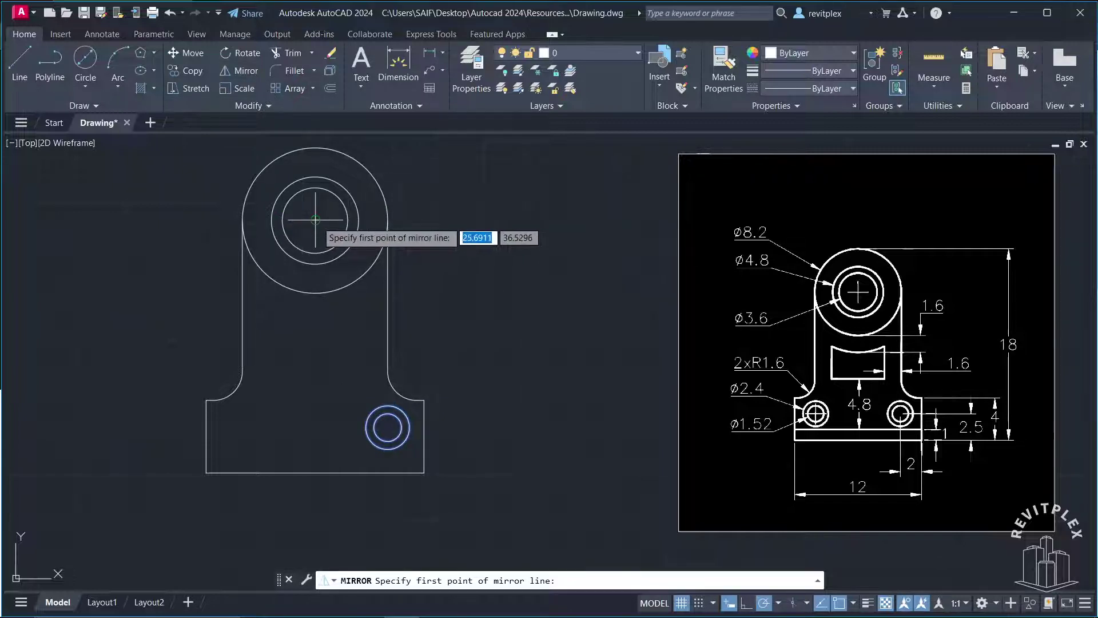
pyautogui.click(316, 220)
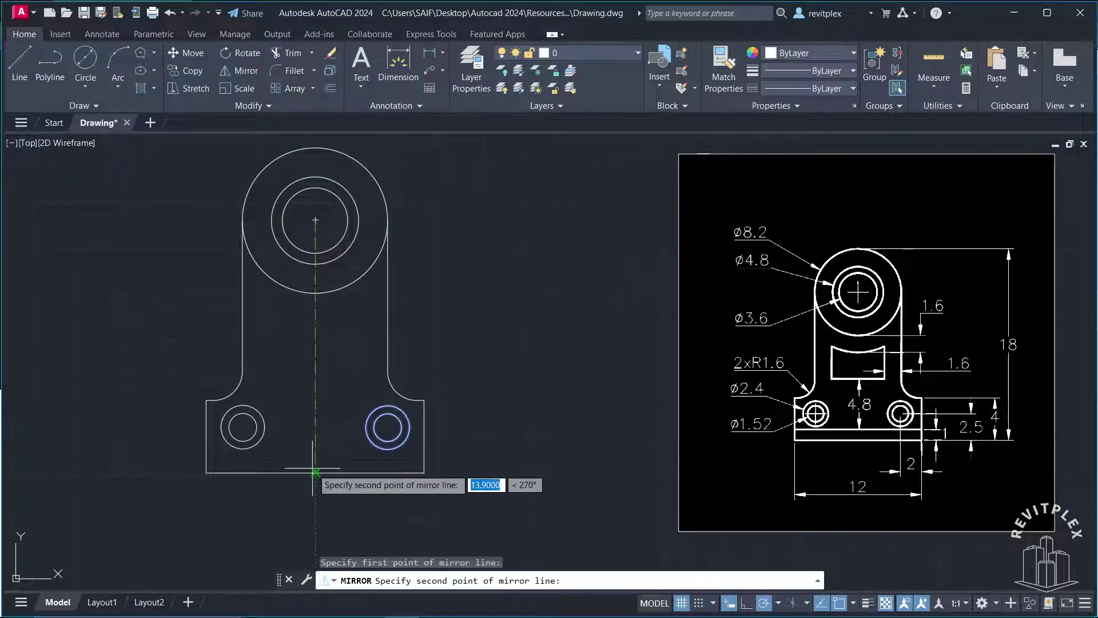
pyautogui.click(315, 438)
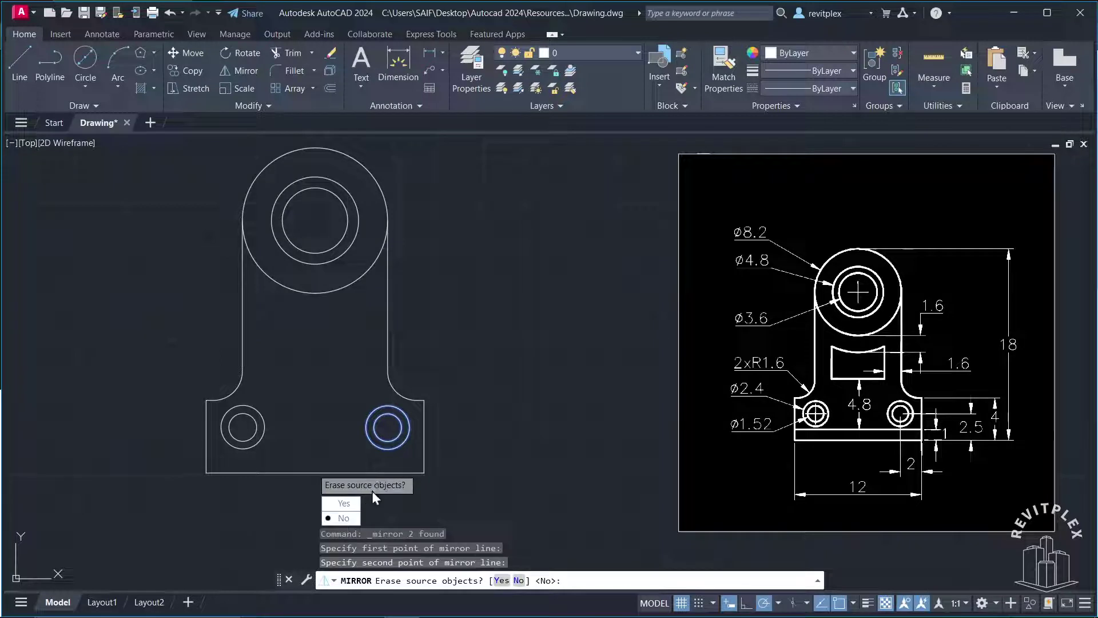
pyautogui.click(341, 518)
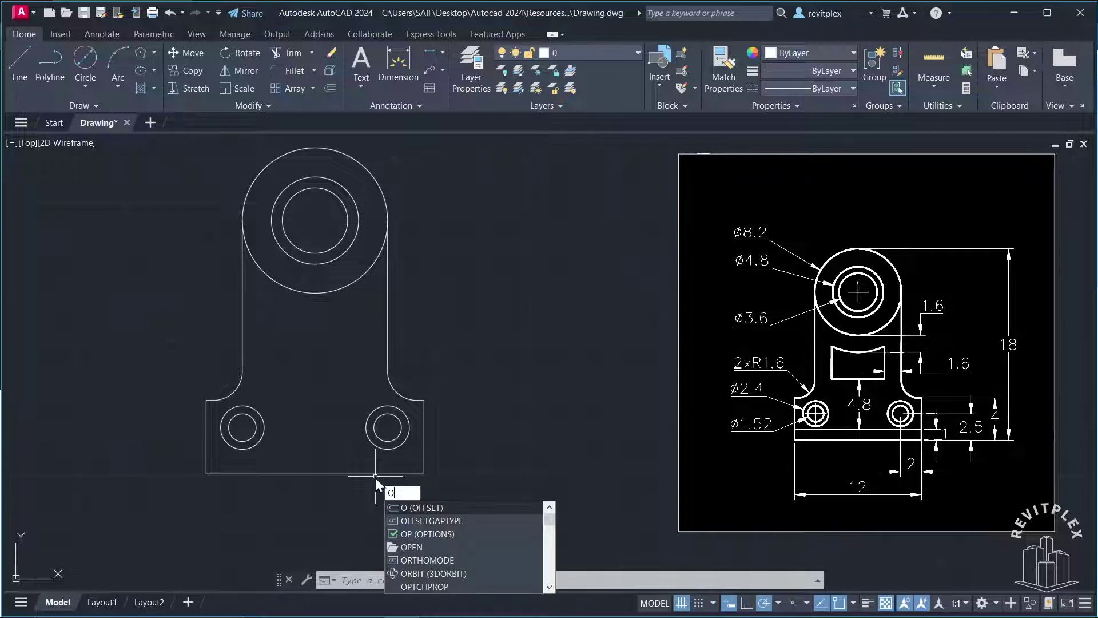
# Step: Offset the base's bottom edge upward by 1
pyautogui.press('Return')
pyautogui.write('1')
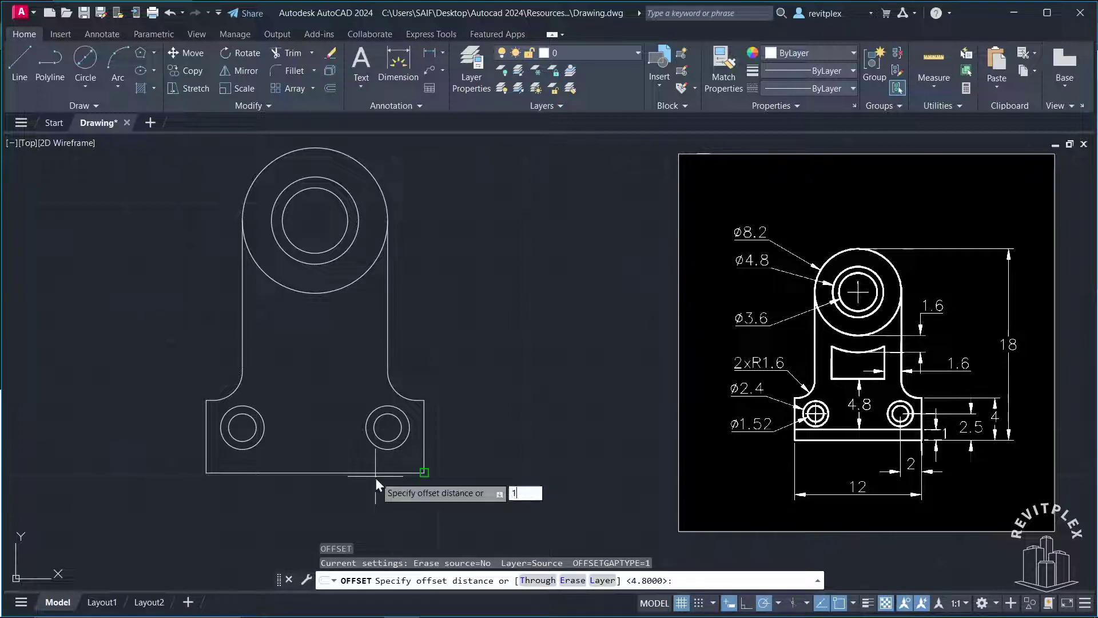
pyautogui.press('Return')
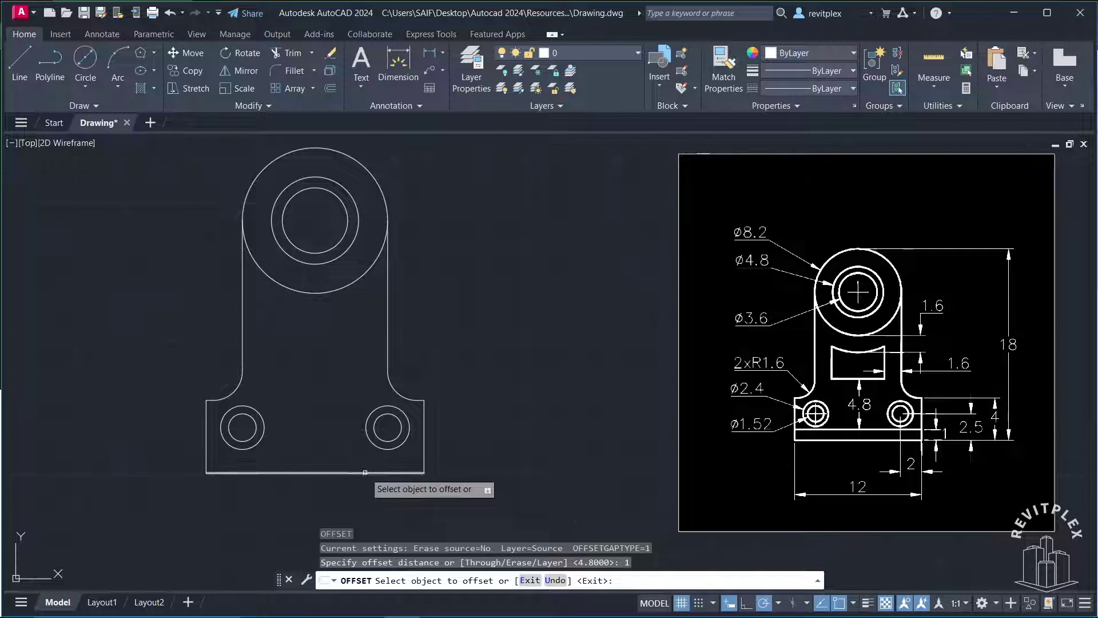
pyautogui.click(364, 473)
pyautogui.click(366, 446)
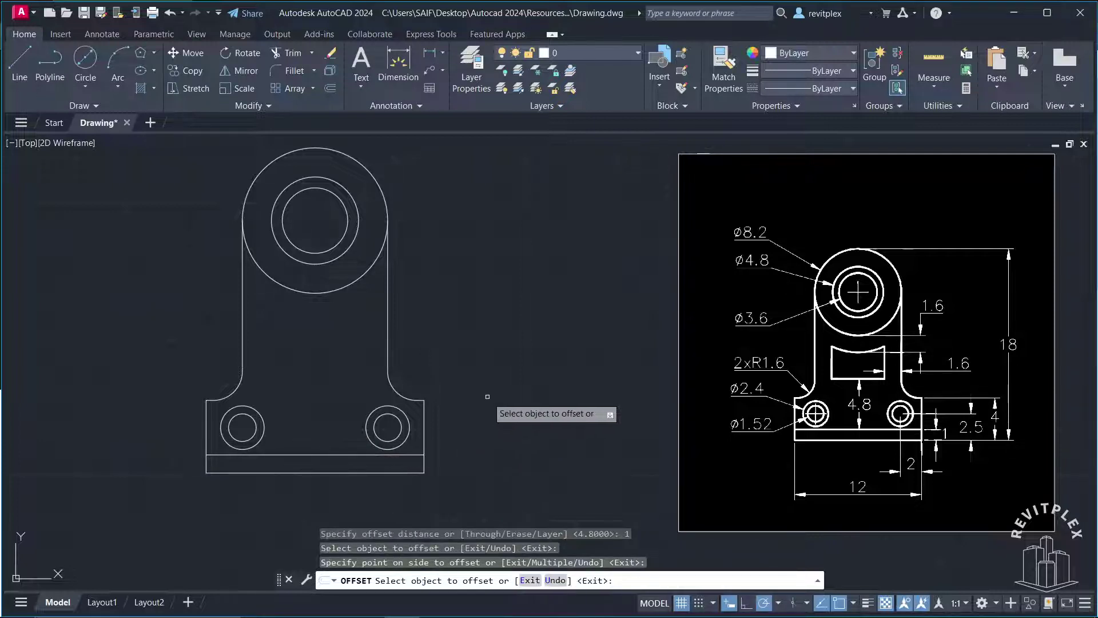
pyautogui.press('Escape')
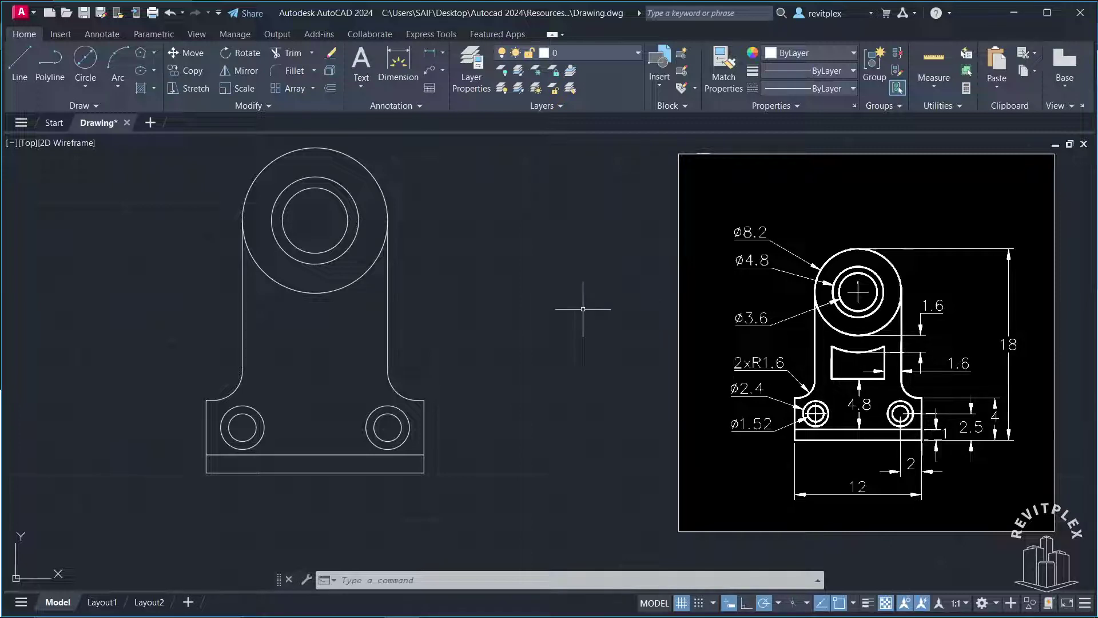
# Step: Offset the upright's left and right vertical sides inward by 1.6
pyautogui.write('o')
pyautogui.press('Return')
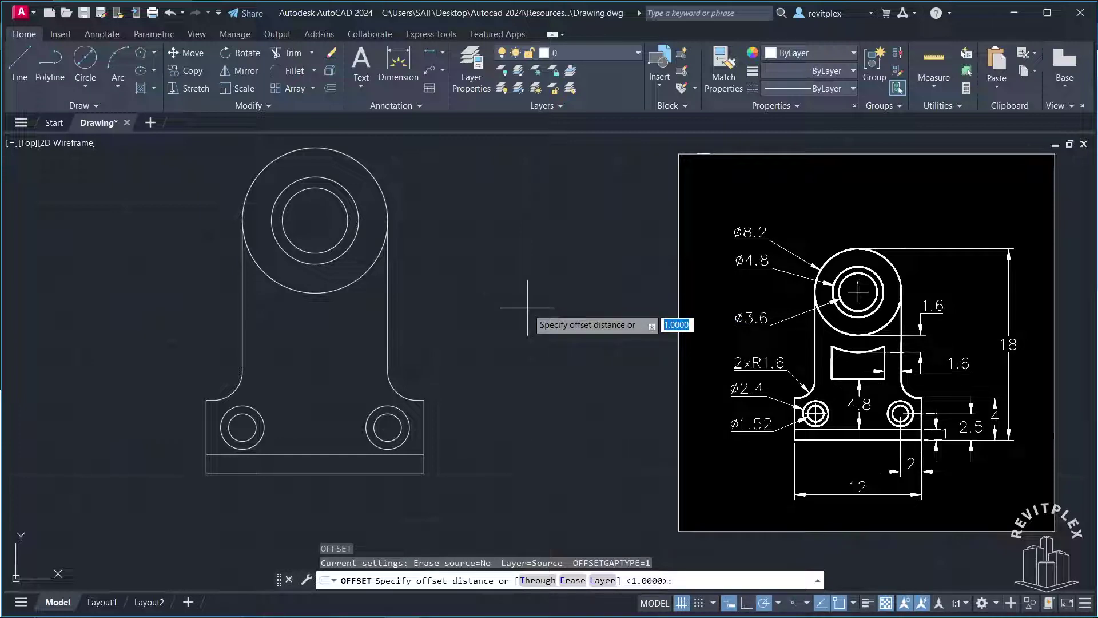
pyautogui.write('1.6')
pyautogui.press('Return')
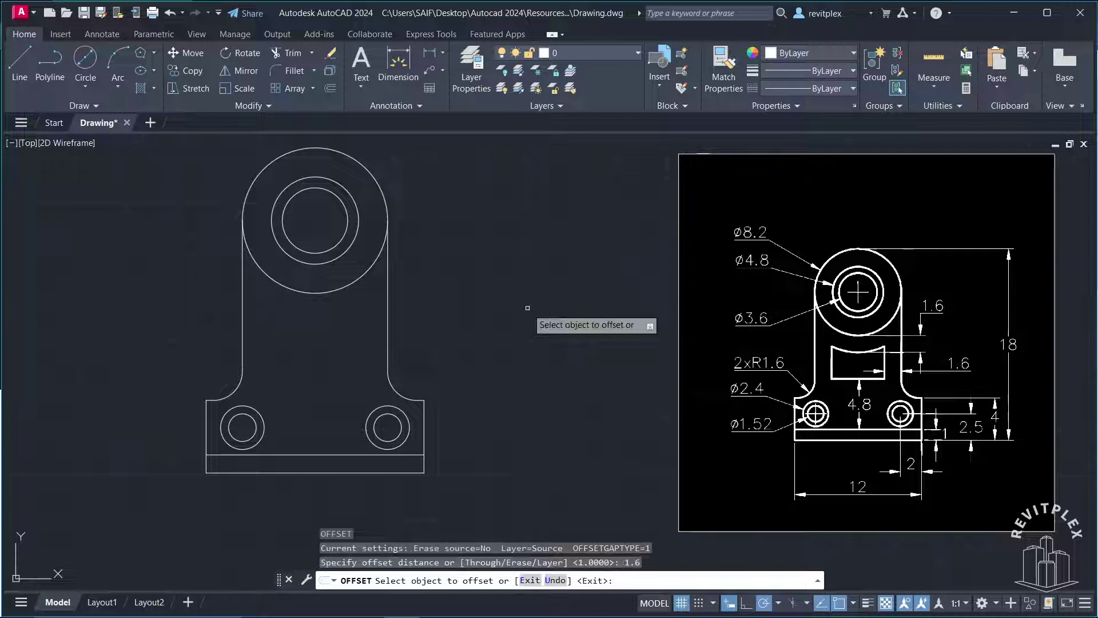
pyautogui.click(243, 319)
pyautogui.click(280, 317)
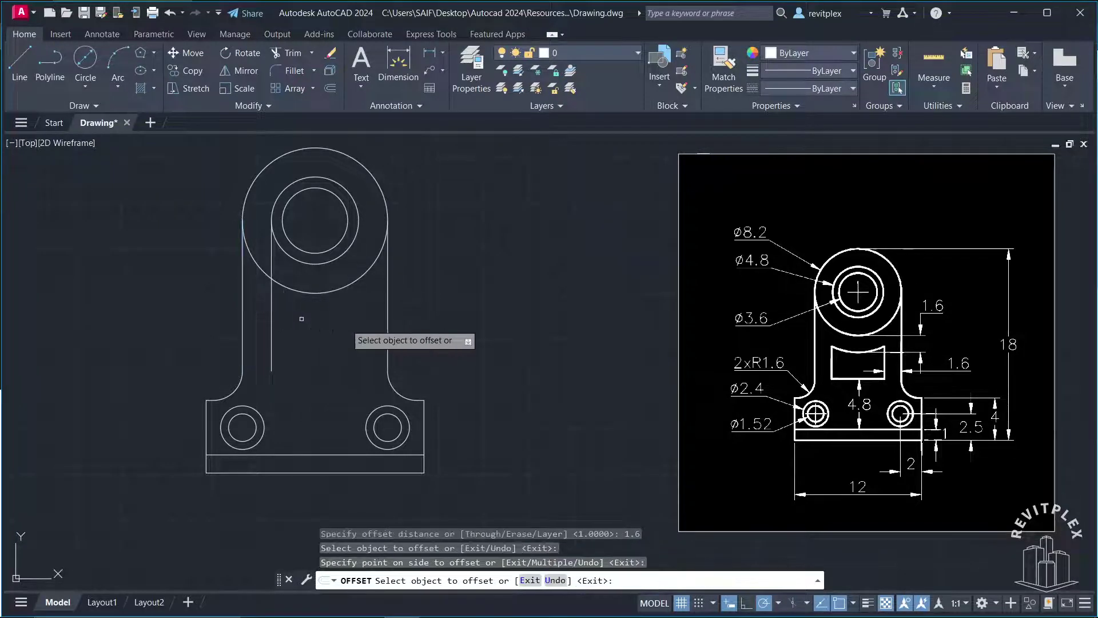
pyautogui.click(389, 321)
pyautogui.click(327, 318)
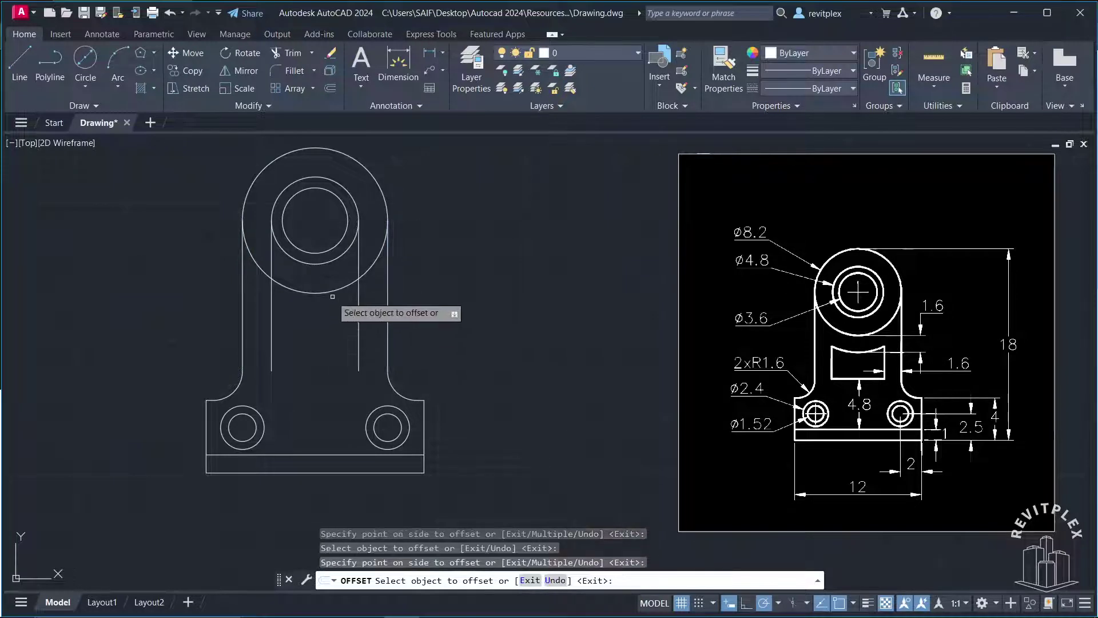
# Step: Offset the 8.2-diameter circle outward by the same 1.6 distance
pyautogui.click(329, 291)
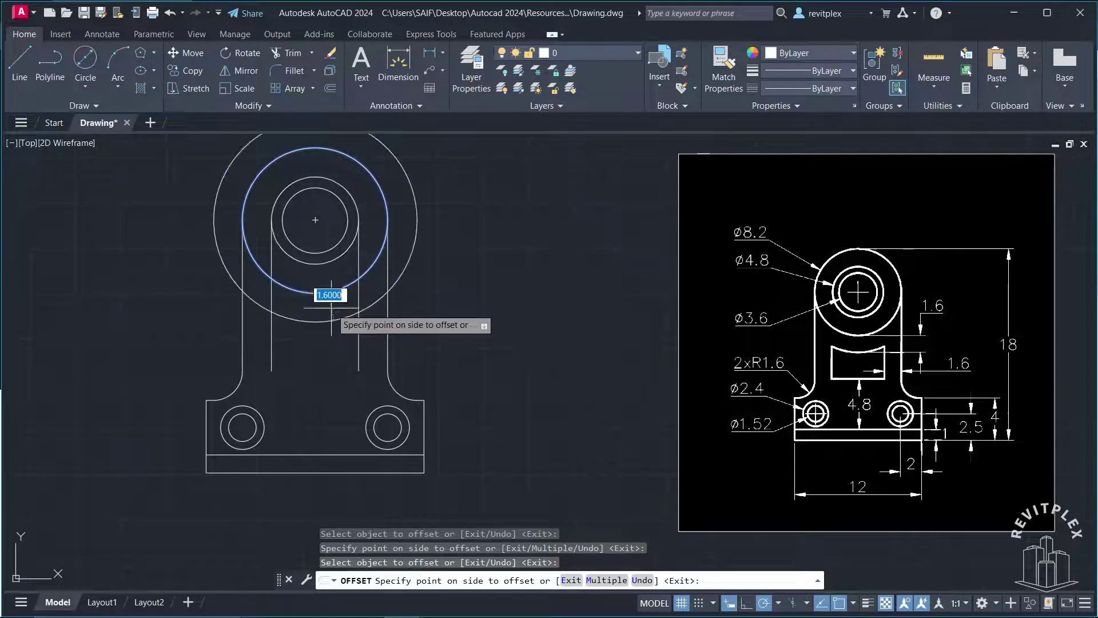
pyautogui.click(332, 308)
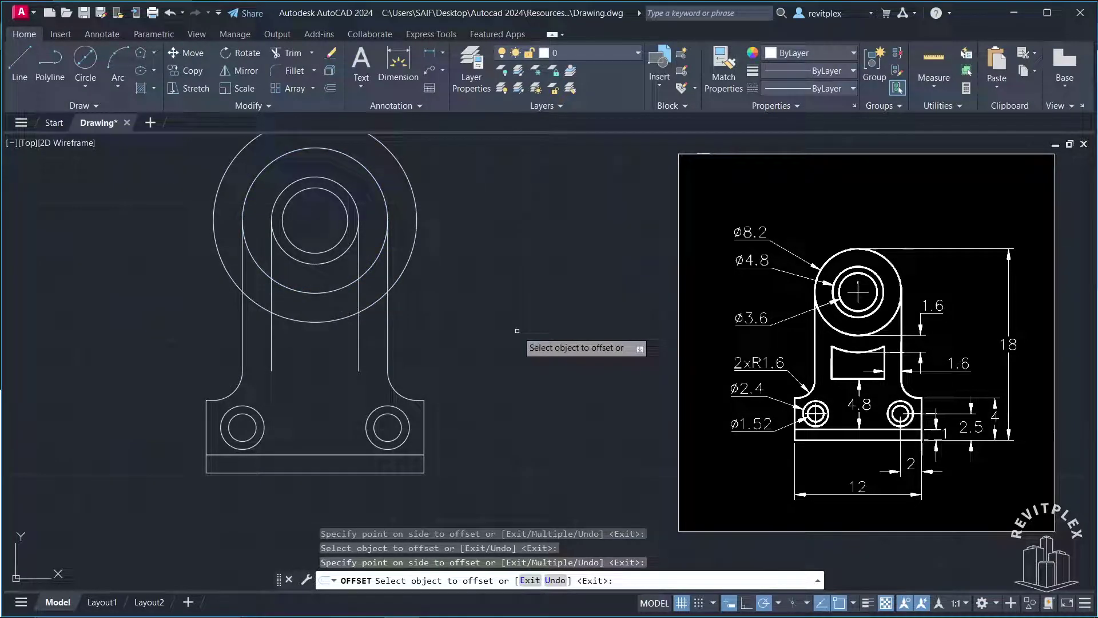
pyautogui.press('Escape')
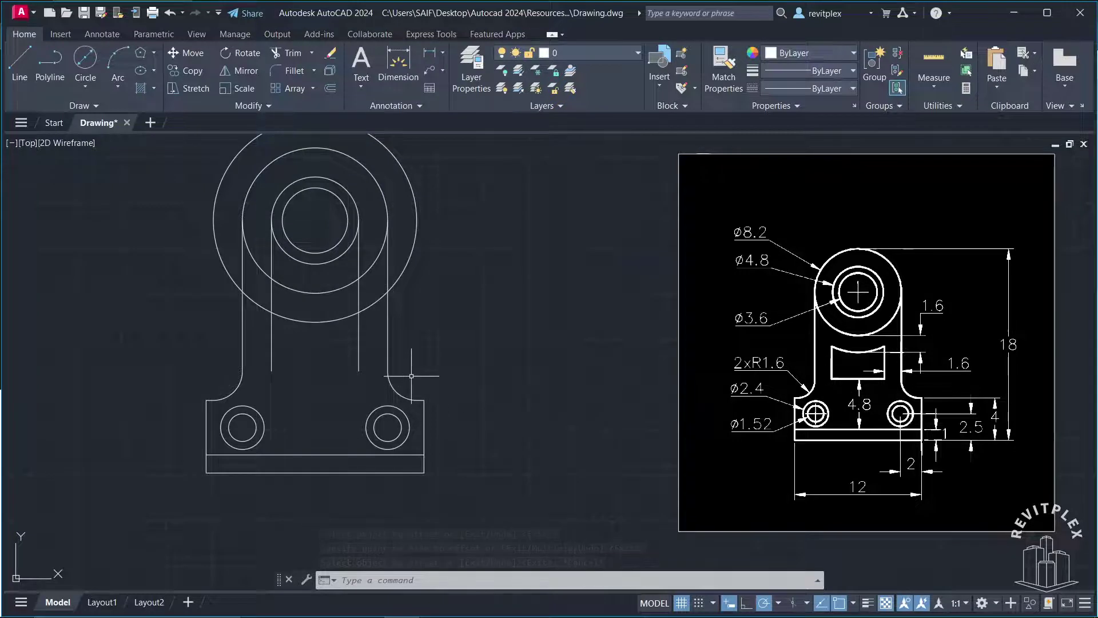
# Step: Offset the inner horizontal line of the base upward by 4.8
pyautogui.write('o')
pyautogui.press('Return')
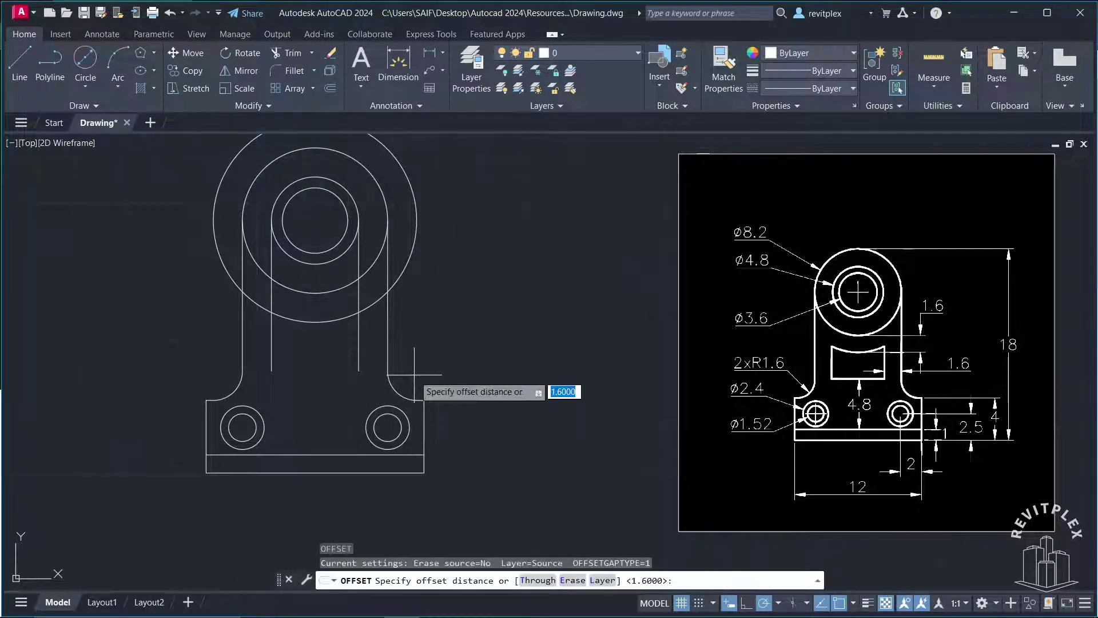
pyautogui.write('4.8')
pyautogui.press('Return')
pyautogui.click(342, 454)
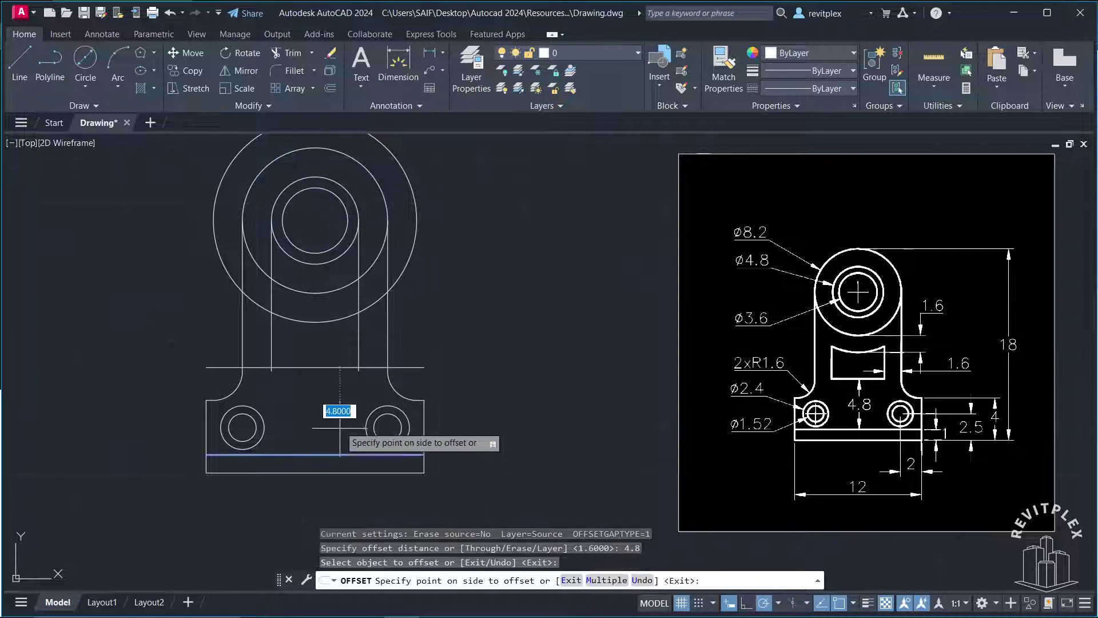
pyautogui.click(340, 438)
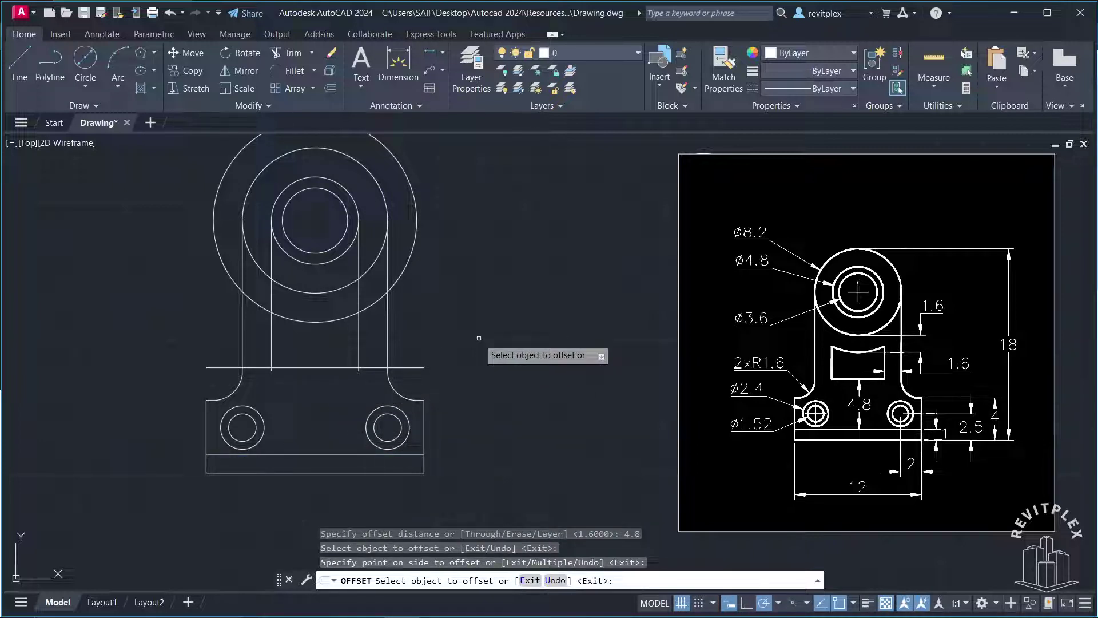
pyautogui.press('Escape')
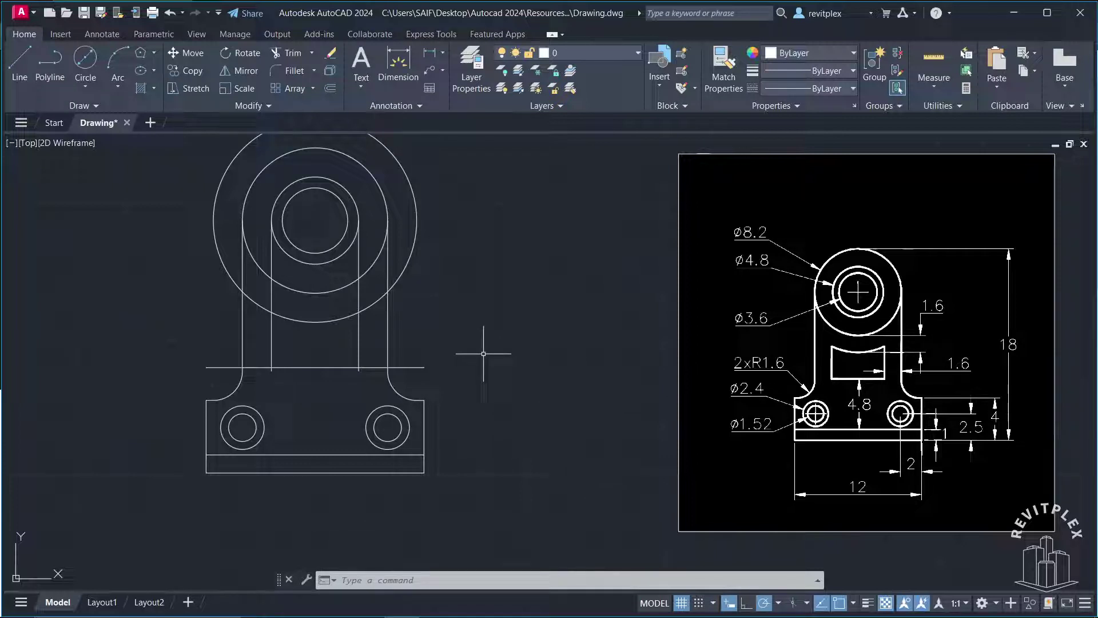
# Step: Trim the upper horizontal line and inner vertical lines to form the cut-out's two lower corners
pyautogui.write('TR')
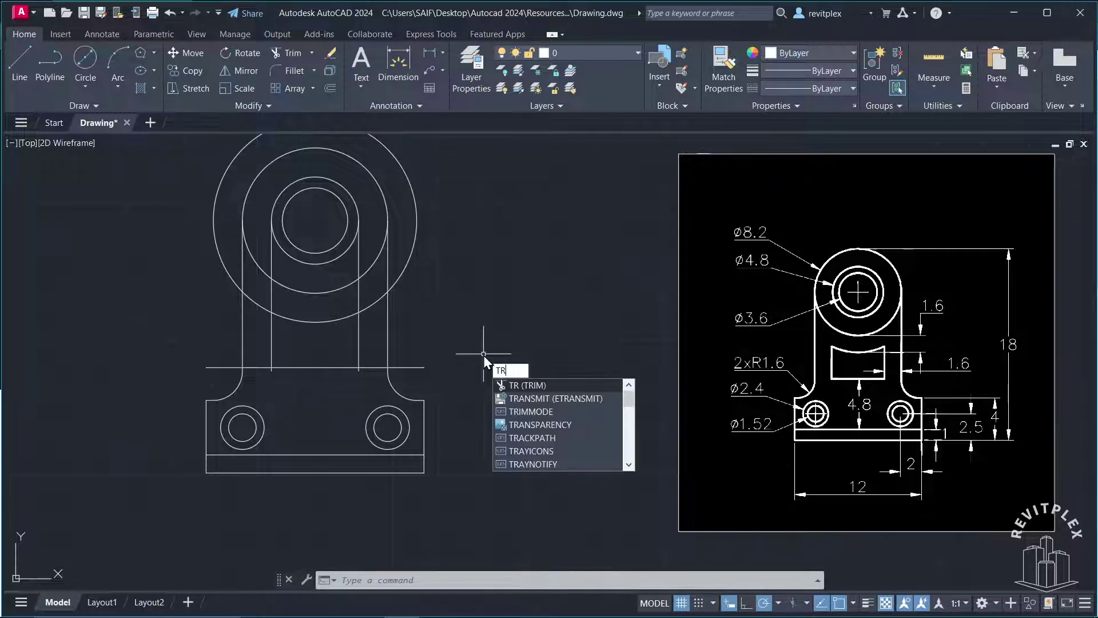
pyautogui.press('Return')
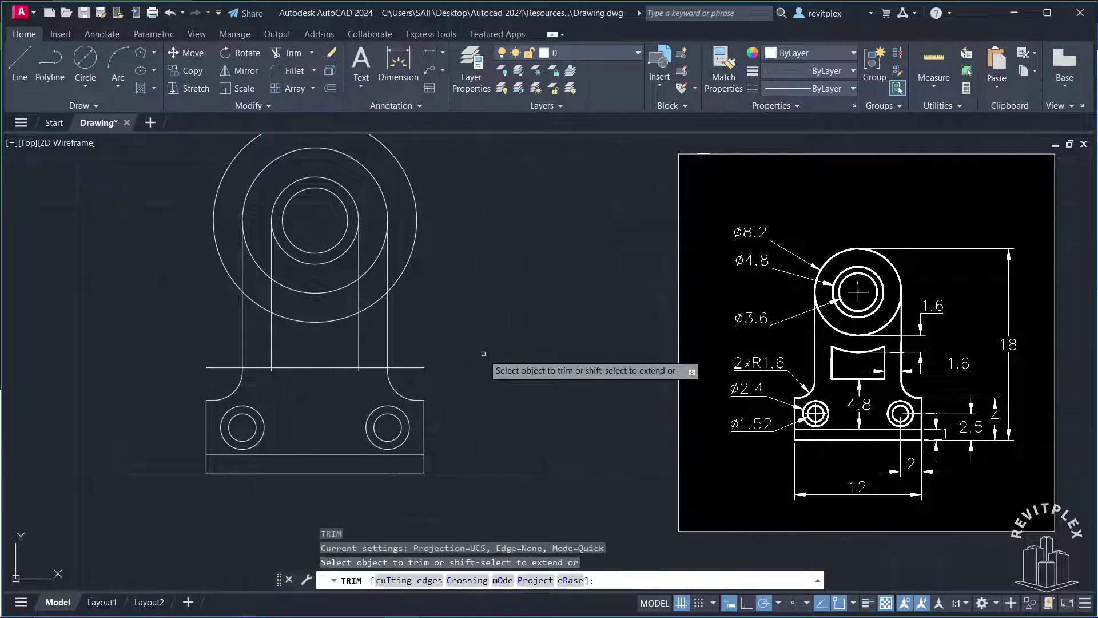
pyautogui.click(407, 367)
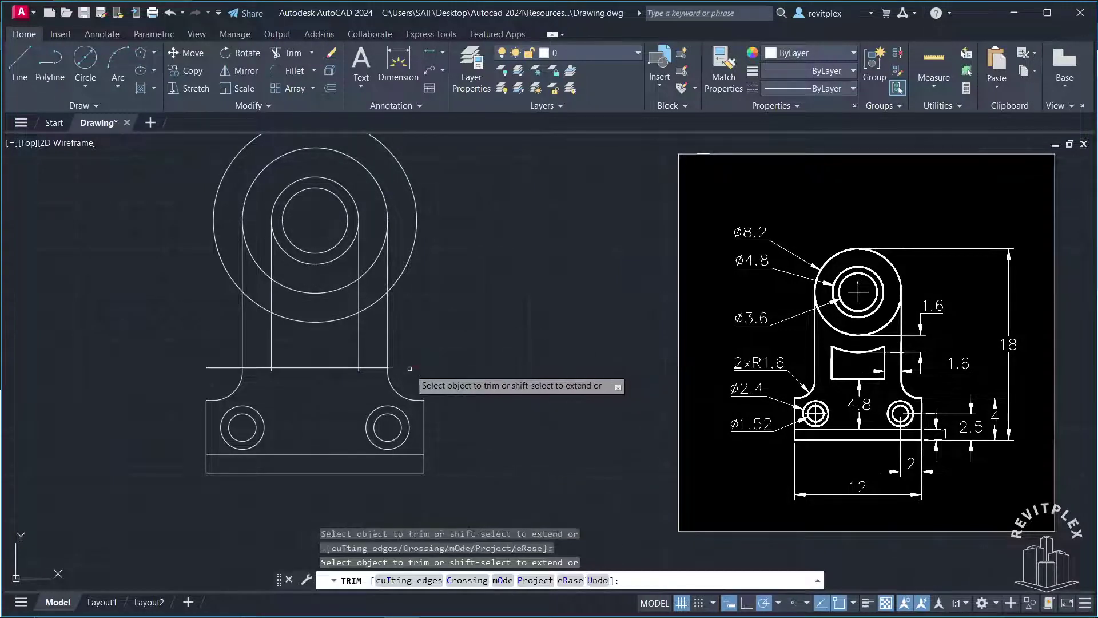
pyautogui.click(369, 368)
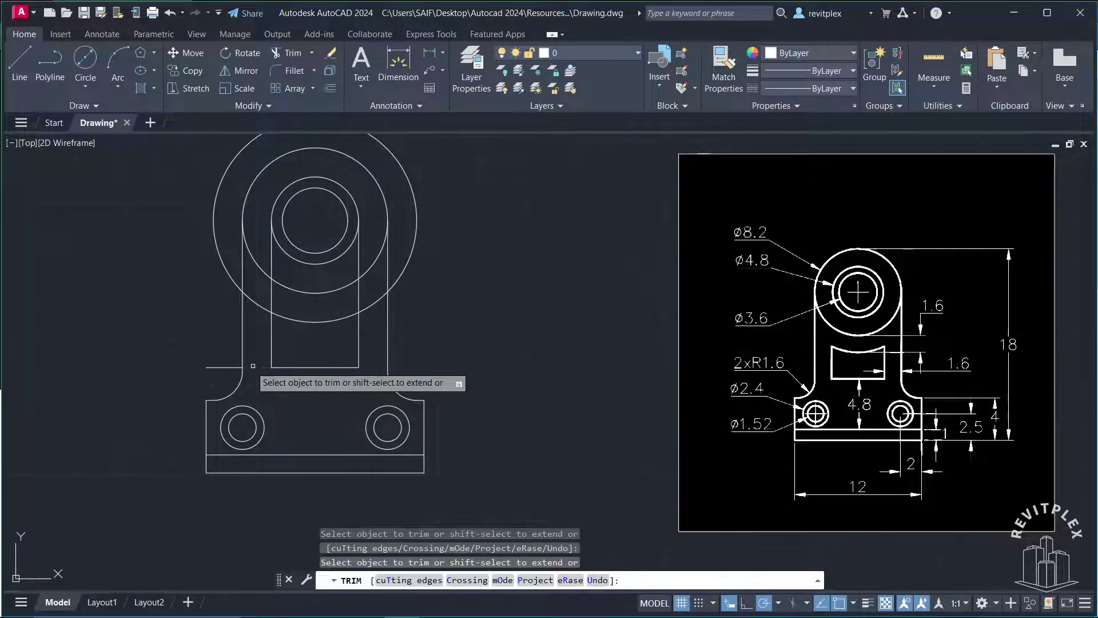
pyautogui.click(253, 365)
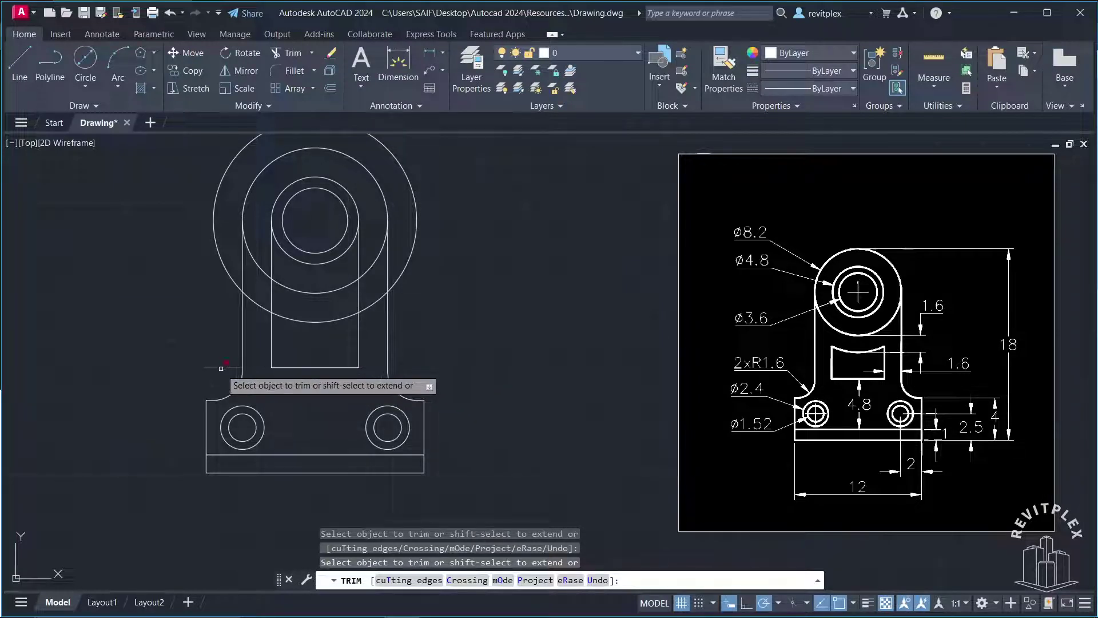
# Step: Trim the inner vertical lines above the cut-out and the outer circle's parts beside it, leaving the curved top edge
pyautogui.click(255, 320)
pyautogui.moveTo(254, 320)
pyautogui.mouseDown()
pyautogui.moveTo(271, 300)
pyautogui.moveTo(381, 308)
pyautogui.mouseUp()
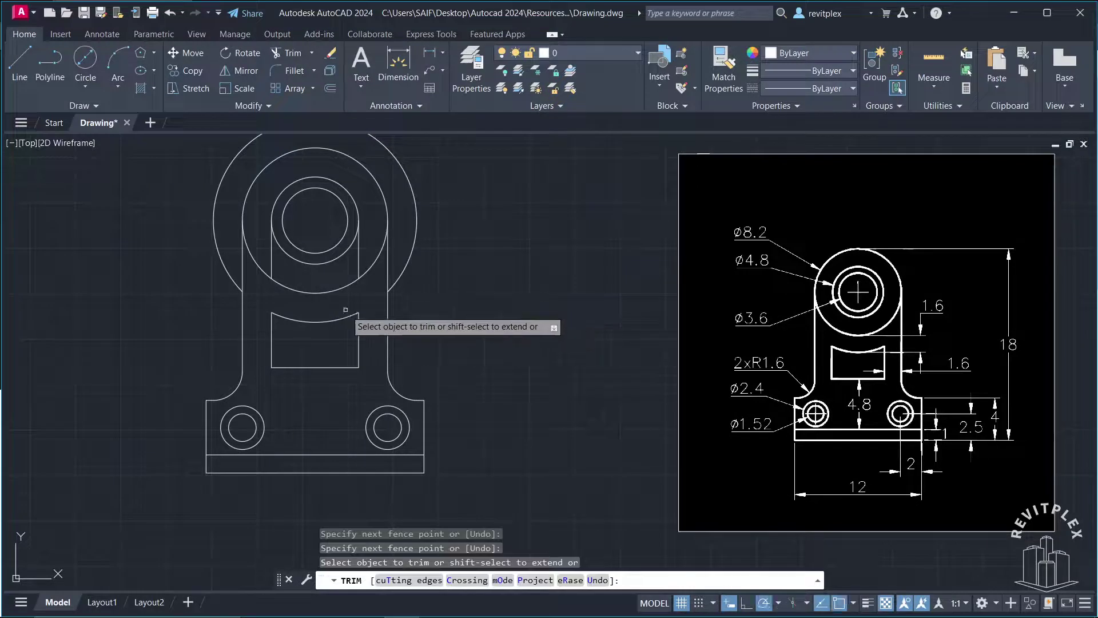
pyautogui.press('Escape')
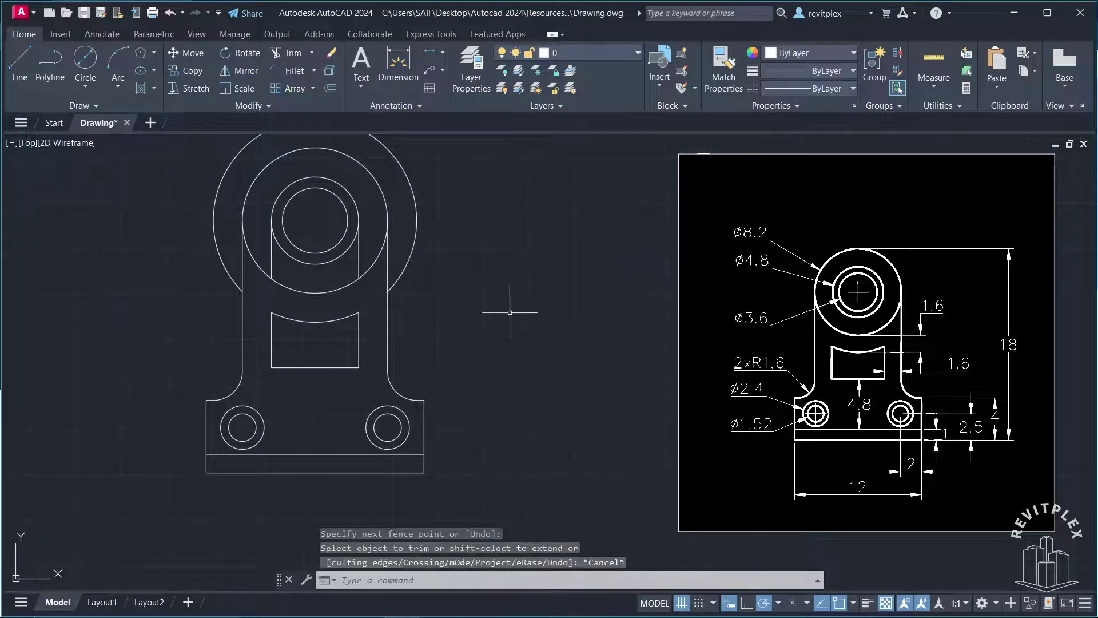
# Step: Delete the leftover outer arc and the two leftover vertical segments inside the 8.2-diameter circle
pyautogui.click(414, 235)
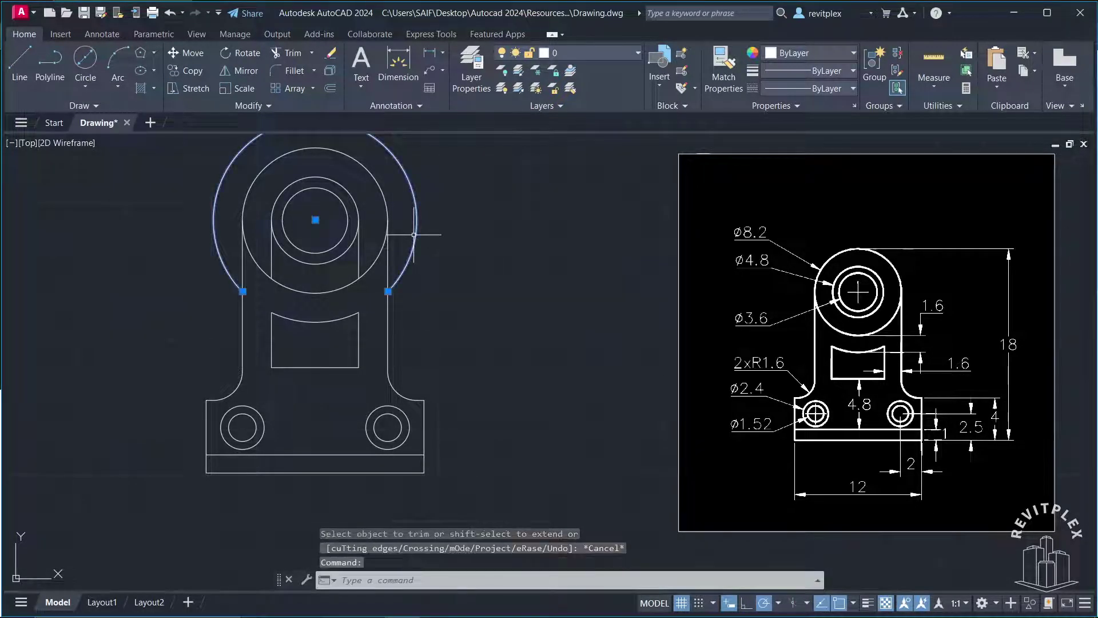
pyautogui.press('Delete')
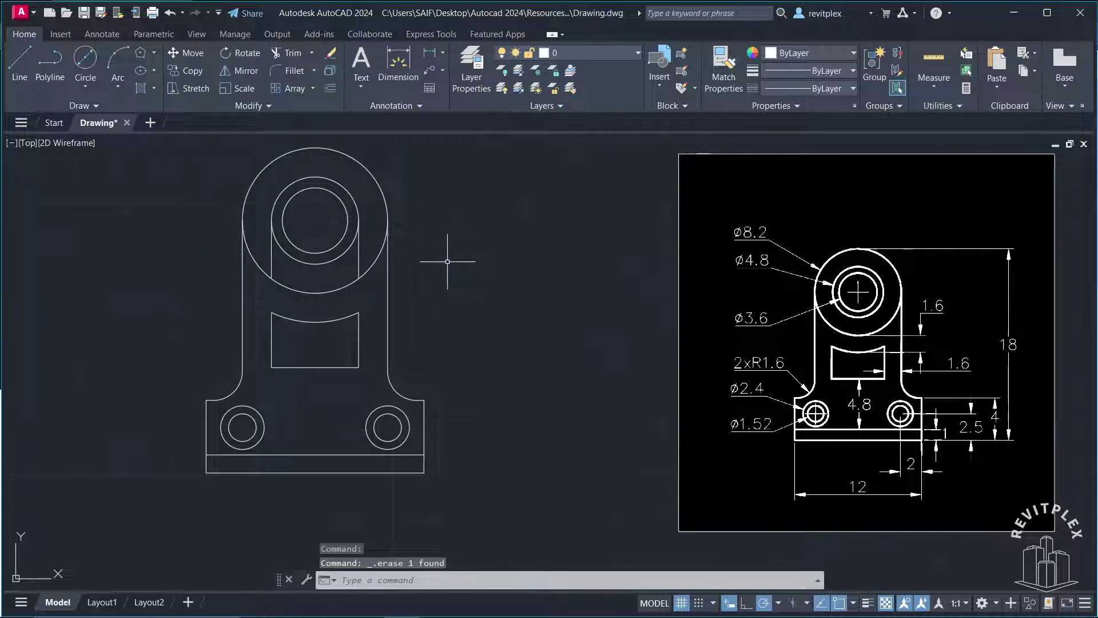
pyautogui.click(357, 251)
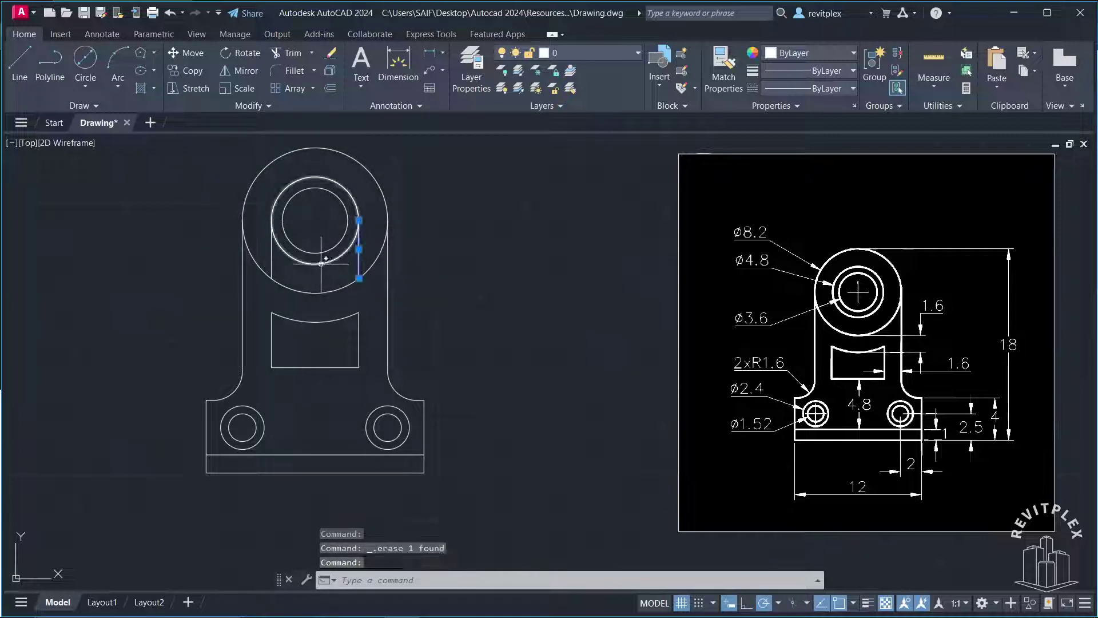
pyautogui.click(271, 257)
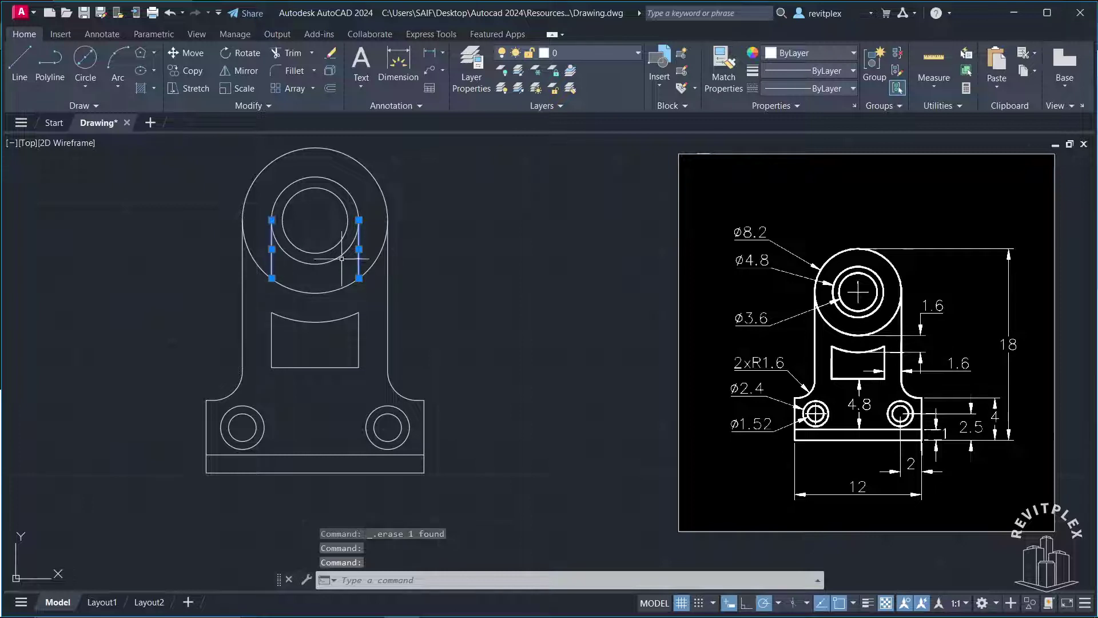